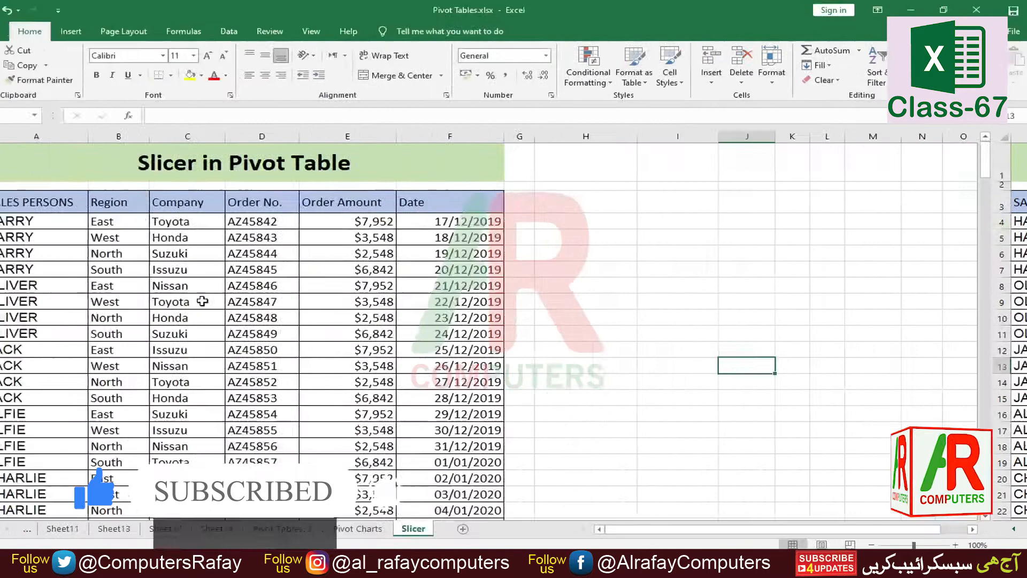
Create a PivotTable from the sales data range A3:F231, placed on the existing Slicer worksheet at cell H4.
left_click(202, 301)
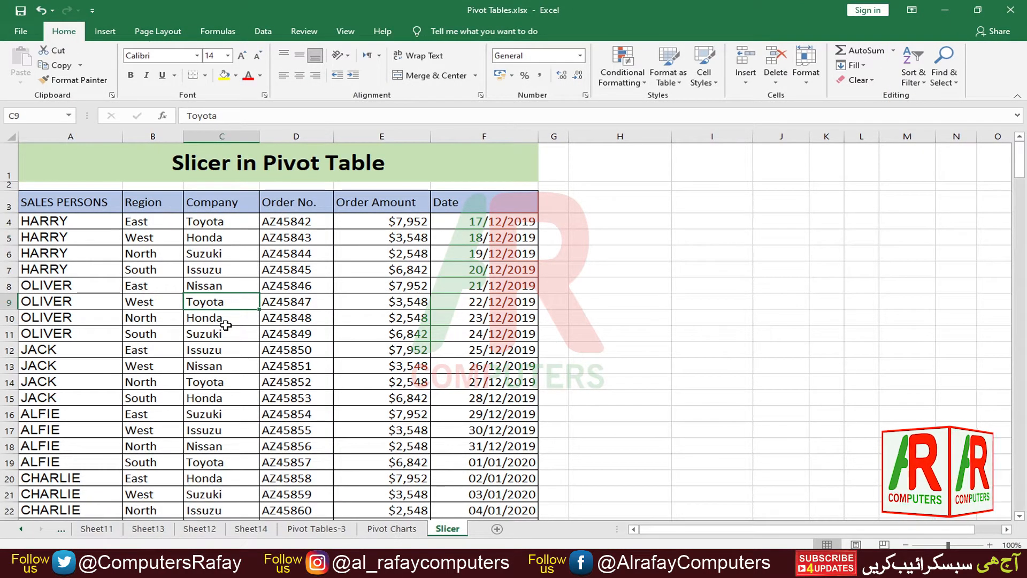
left_click(107, 33)
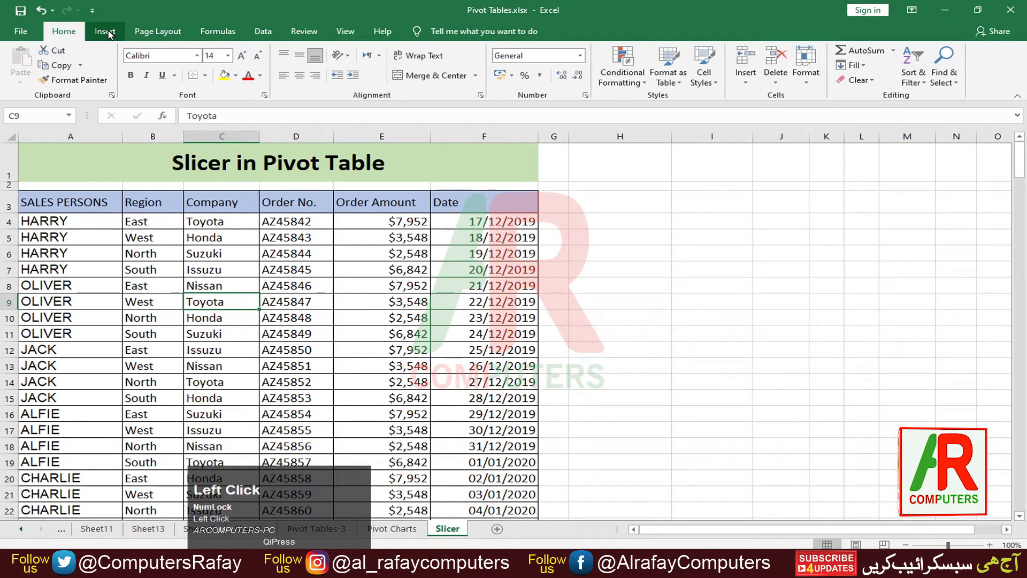
left_click(26, 60)
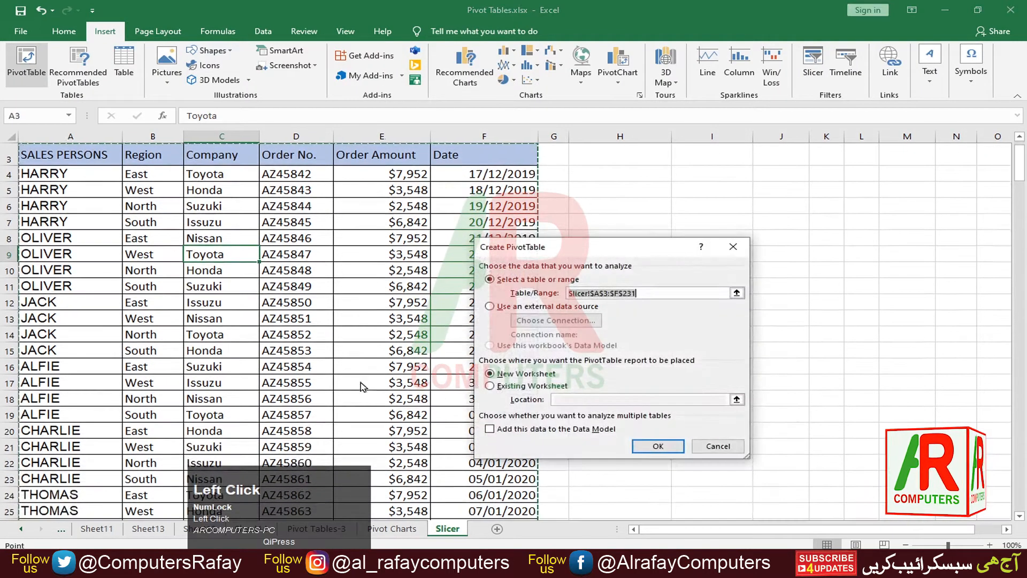
left_click_drag(595, 246, 667, 182)
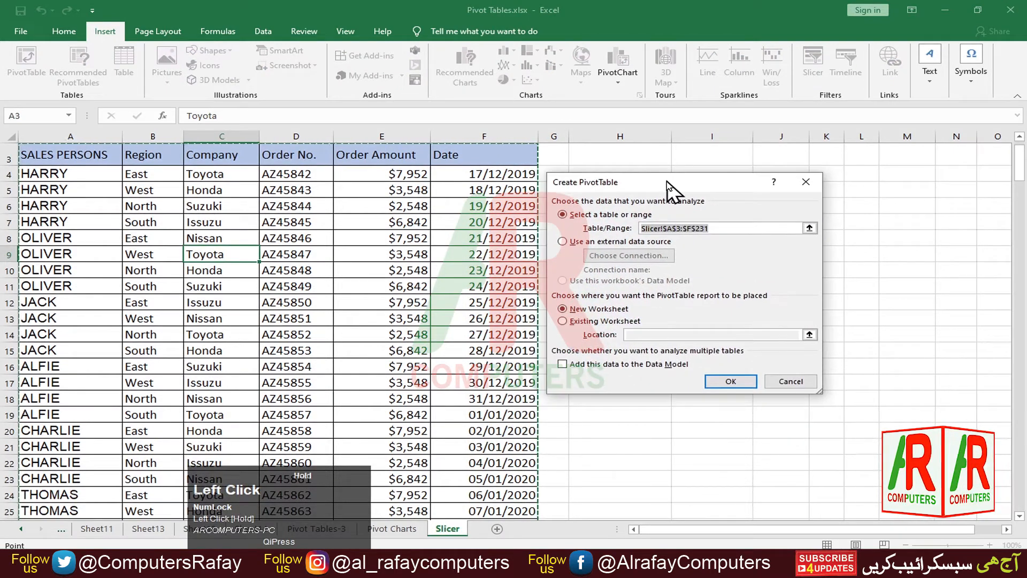
left_click(721, 226)
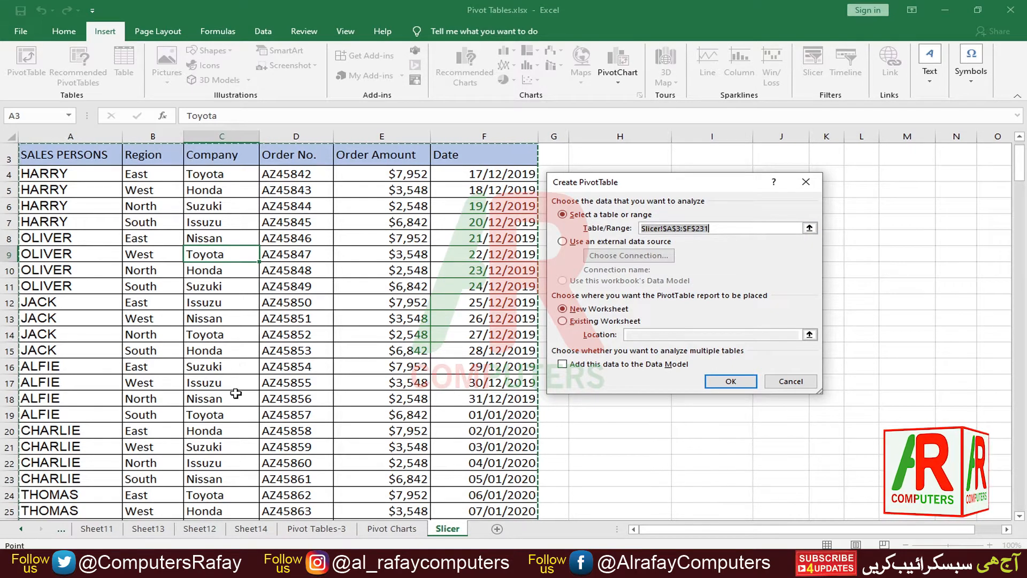
left_click(563, 322)
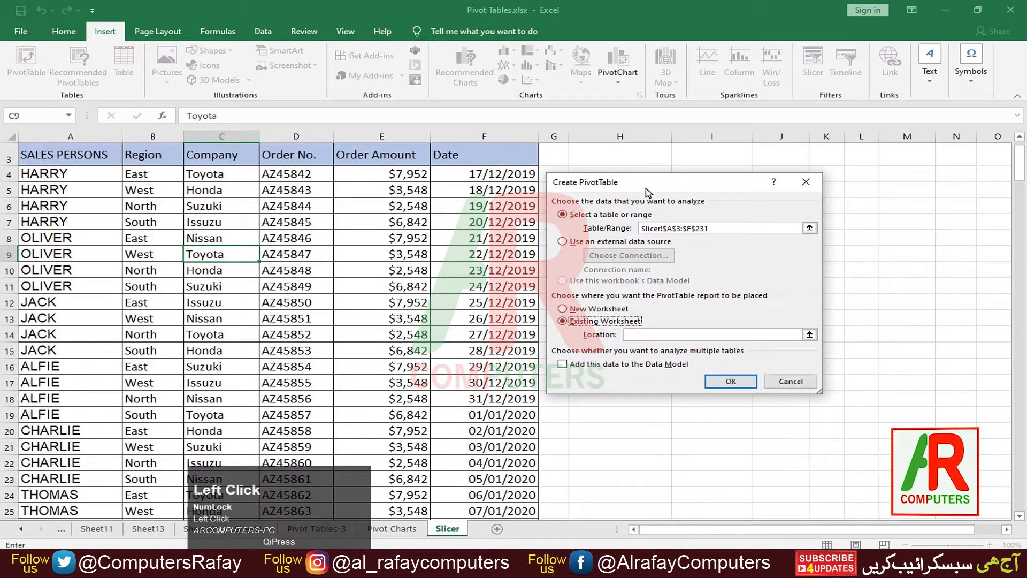
left_click_drag(646, 188, 783, 228)
left_click(818, 374)
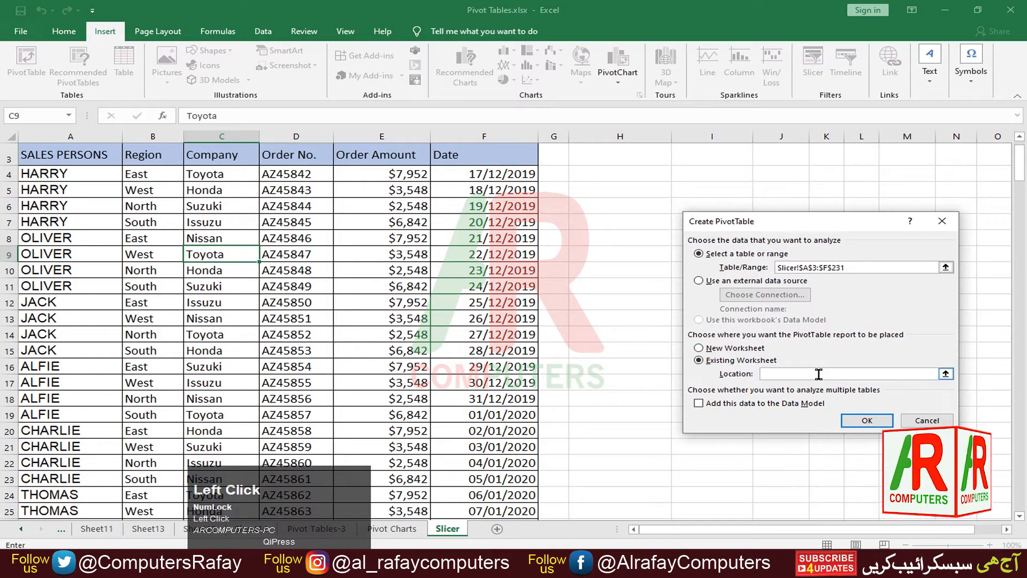
left_click(601, 172)
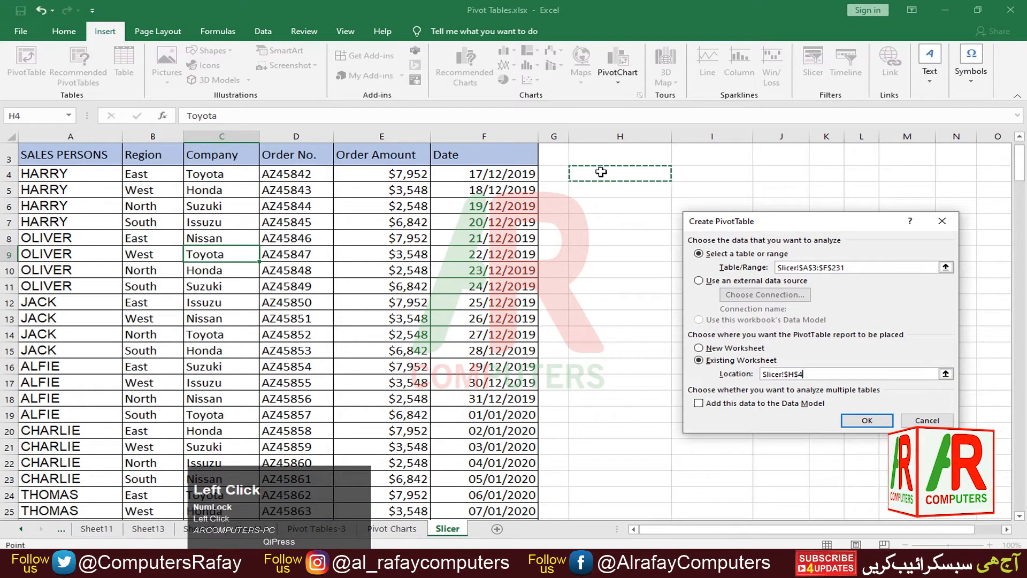
left_click(864, 419)
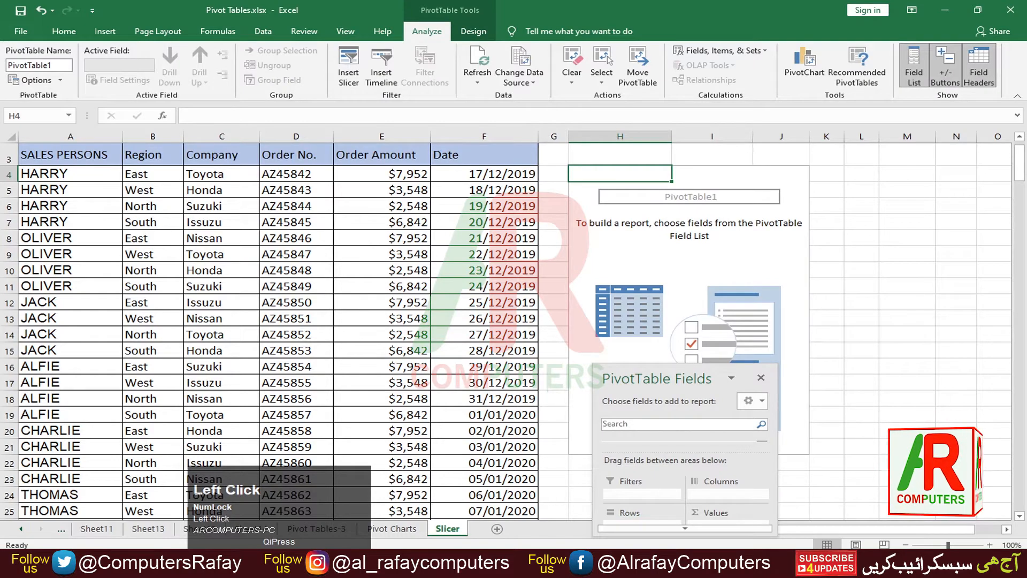
Move the PivotTable Fields pane clear of the empty report and enlarge it until the field list and all areas are visible.
left_click_drag(813, 532, 898, 531)
left_click_drag(686, 370, 909, 161)
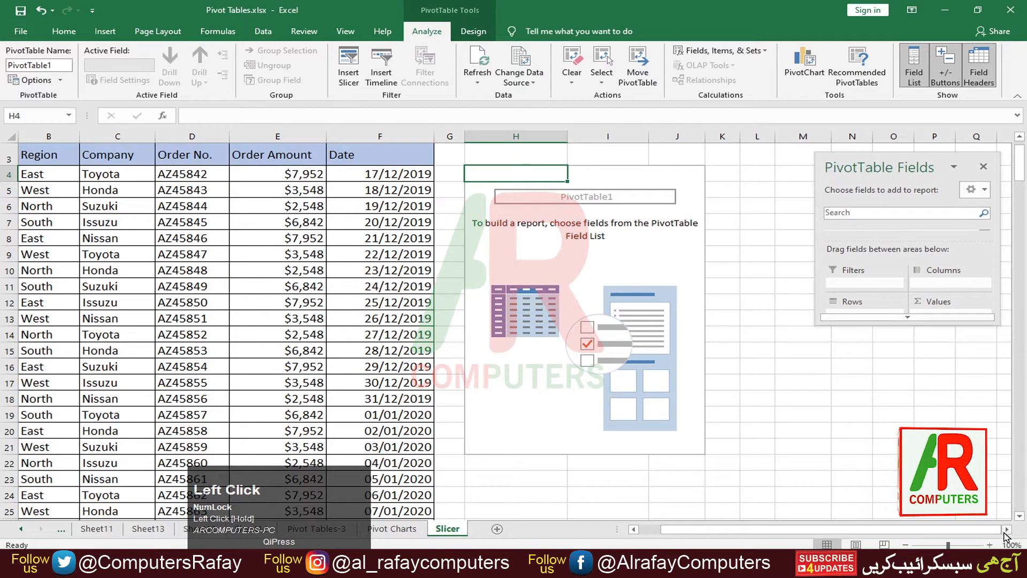
left_click_drag(1006, 534, 1006, 533)
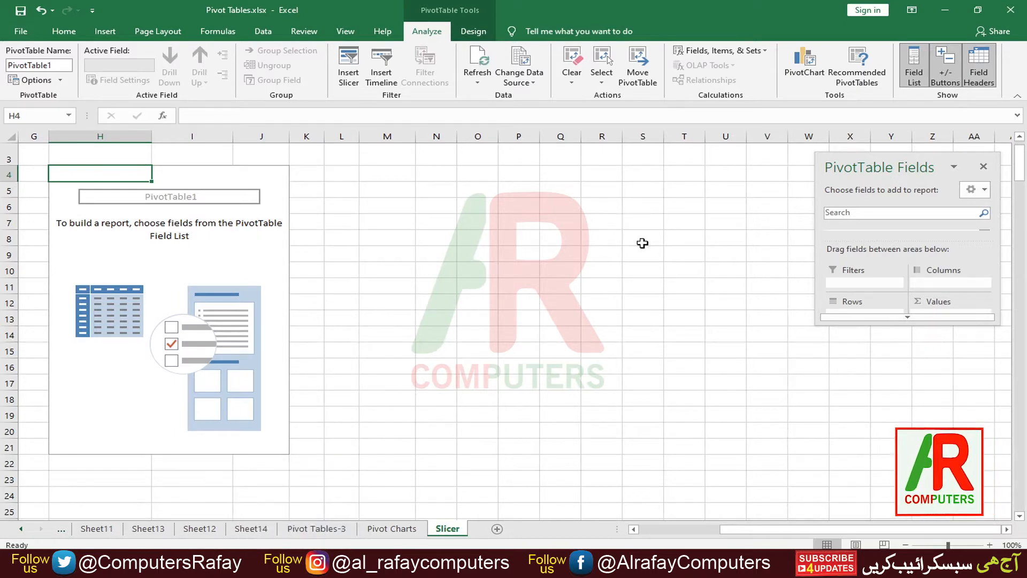
left_click_drag(882, 165, 855, 158)
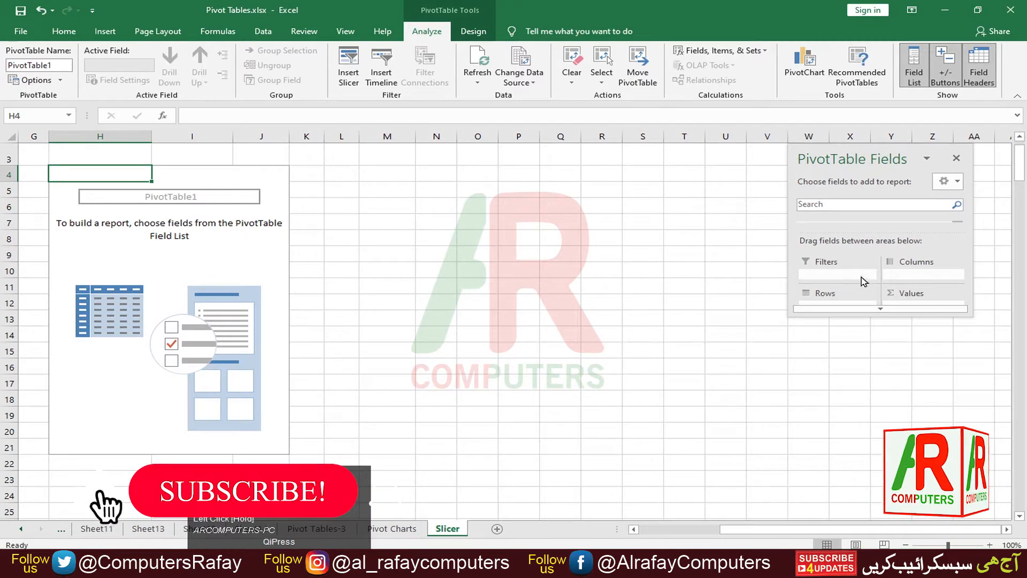
left_click(880, 308)
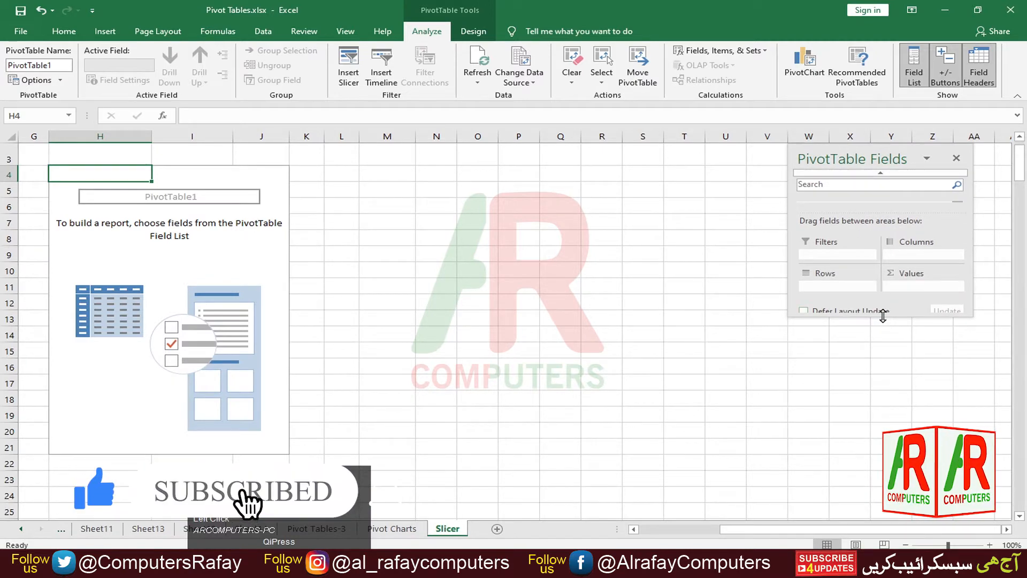
left_click_drag(883, 316, 880, 481)
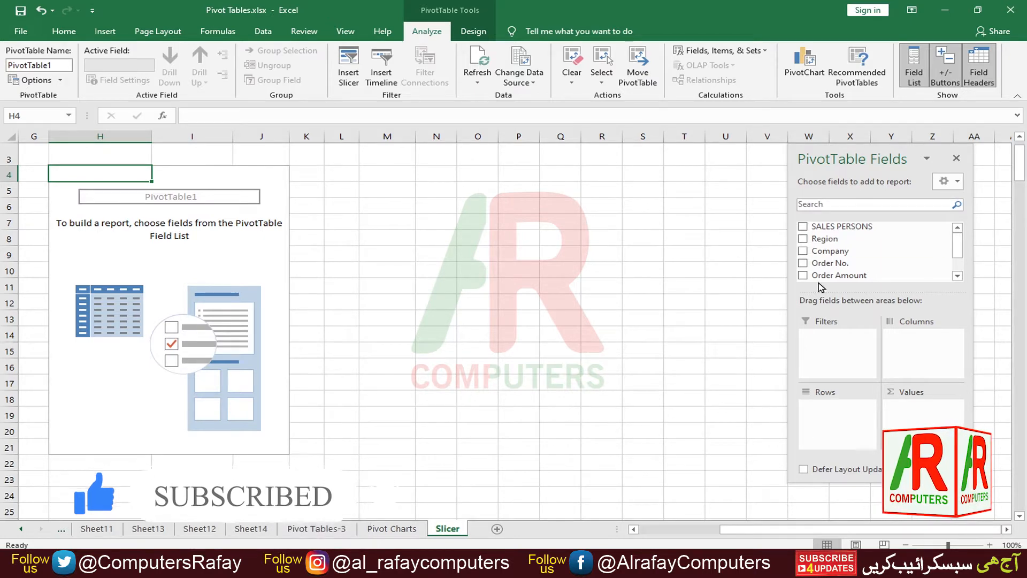
Build the PivotTable with SALES PERSONS as rows, Company as columns and the sum of Order Amount as values.
left_click_drag(824, 226, 840, 436)
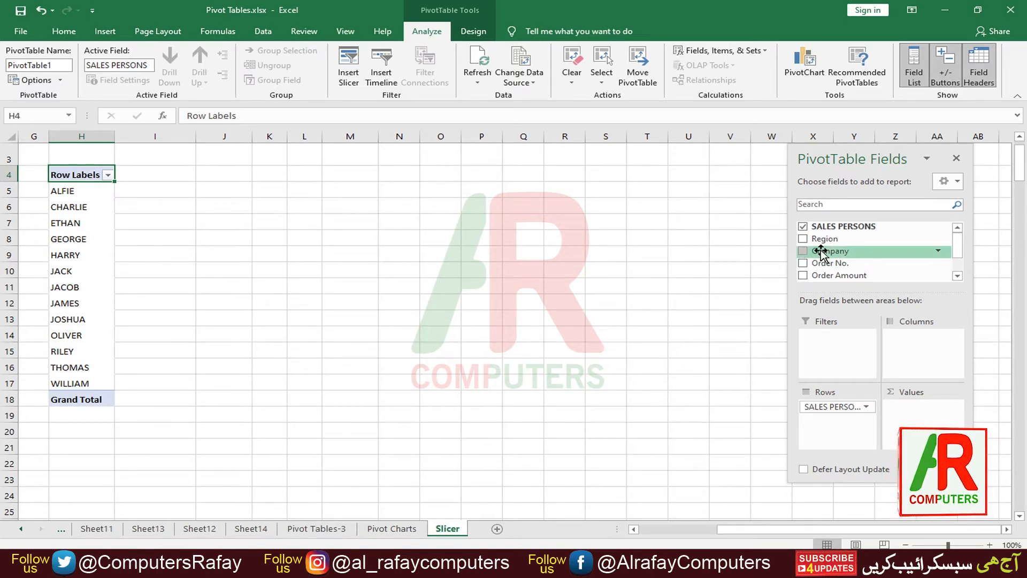
left_click_drag(806, 254, 916, 348)
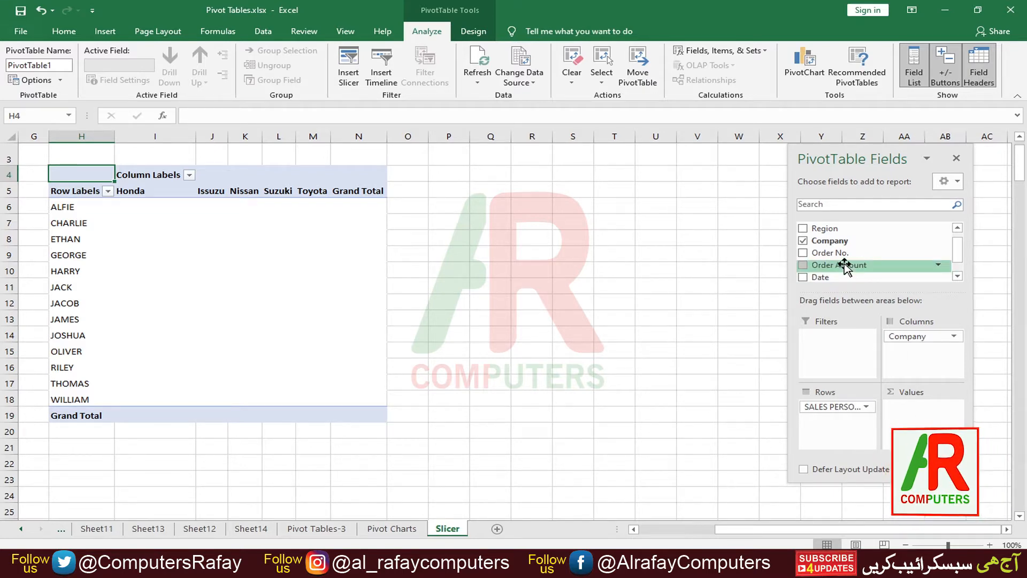
left_click_drag(838, 265, 927, 424)
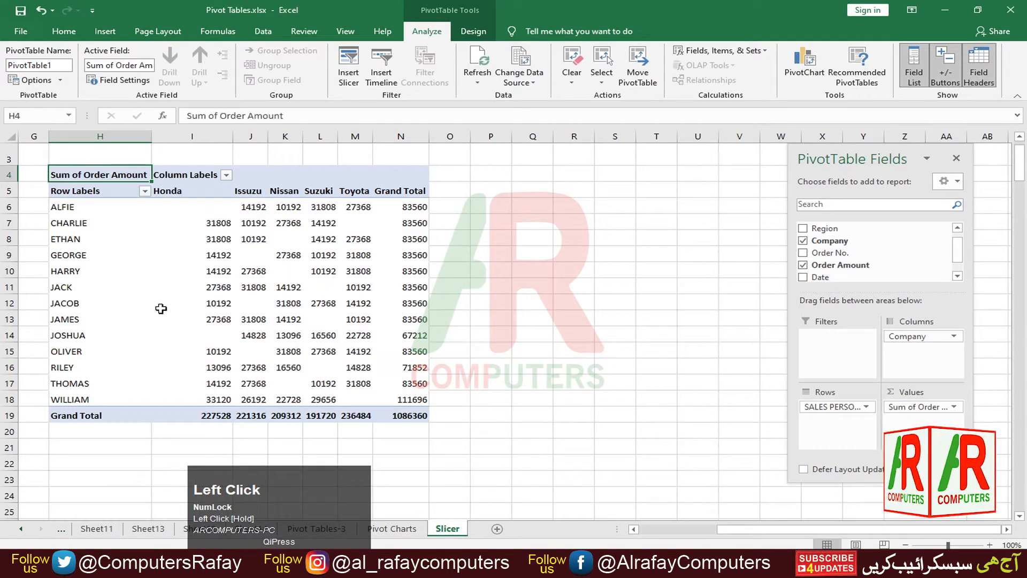
Insert a slicer for the SALES PERSONS field of the PivotTable.
mouse_move(211, 298)
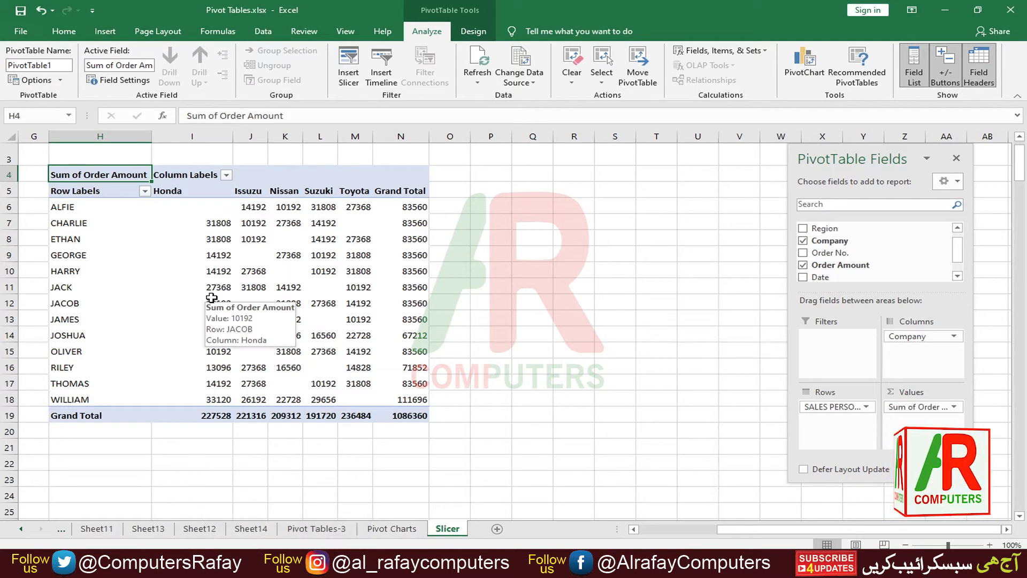
left_click(252, 256)
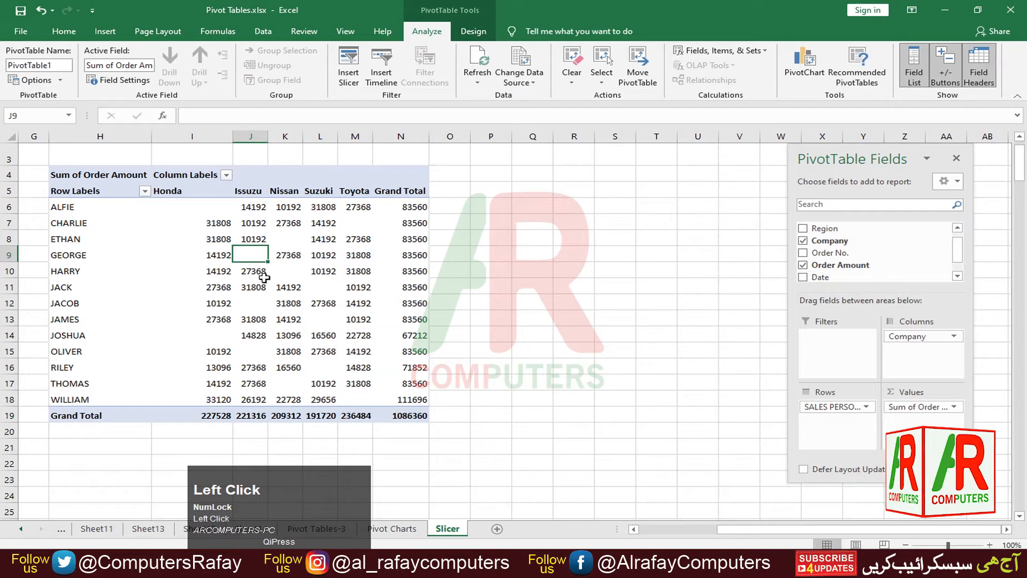
left_click(269, 271)
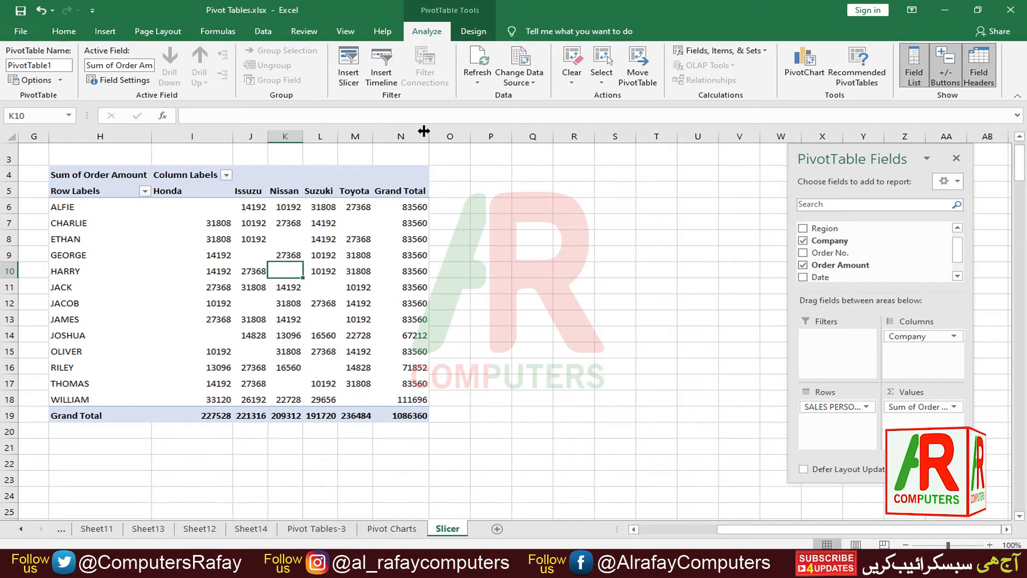
left_click(479, 33)
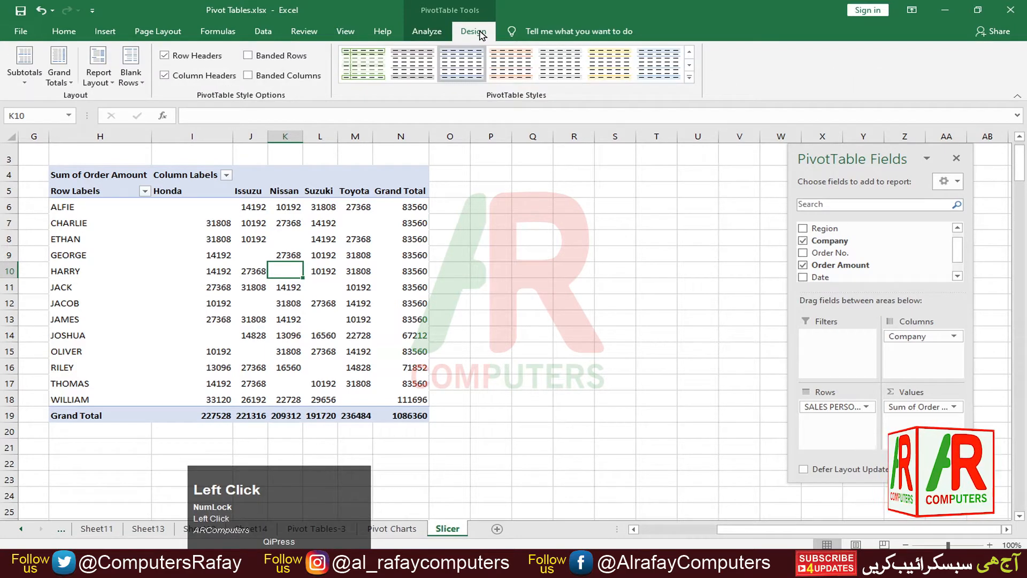
left_click(432, 35)
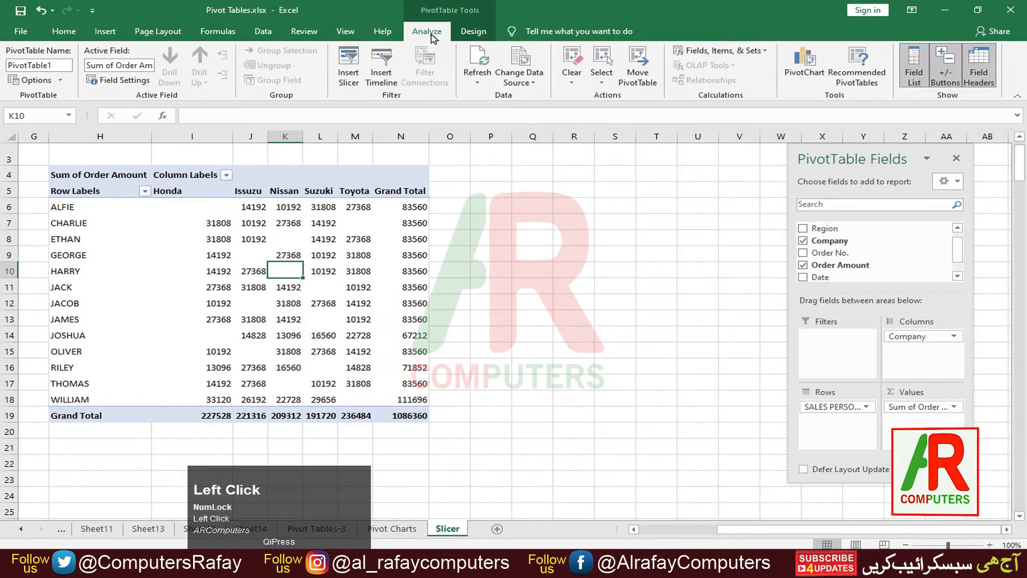
left_click(348, 62)
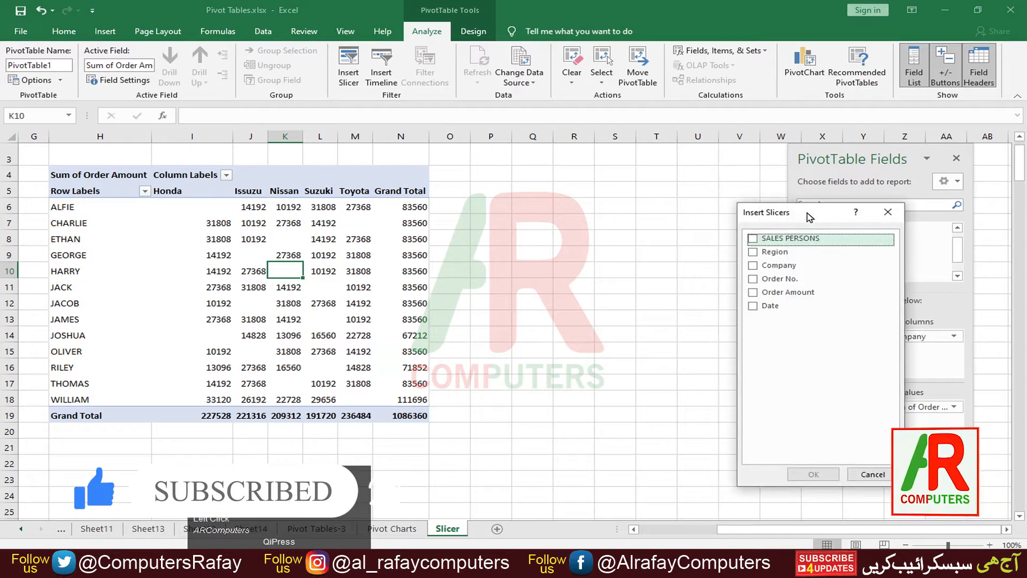
left_click_drag(807, 214, 605, 166)
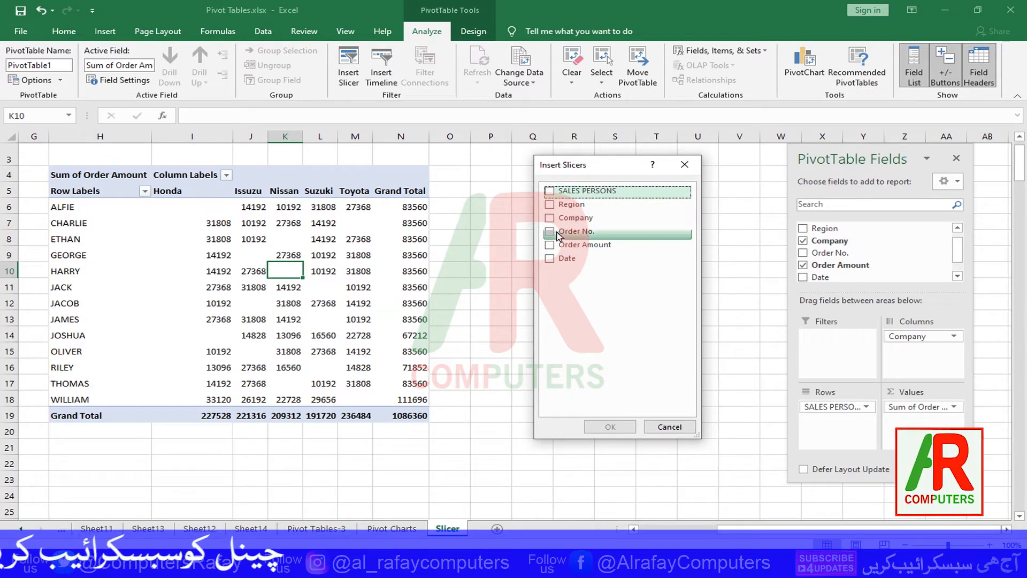
left_click(647, 191)
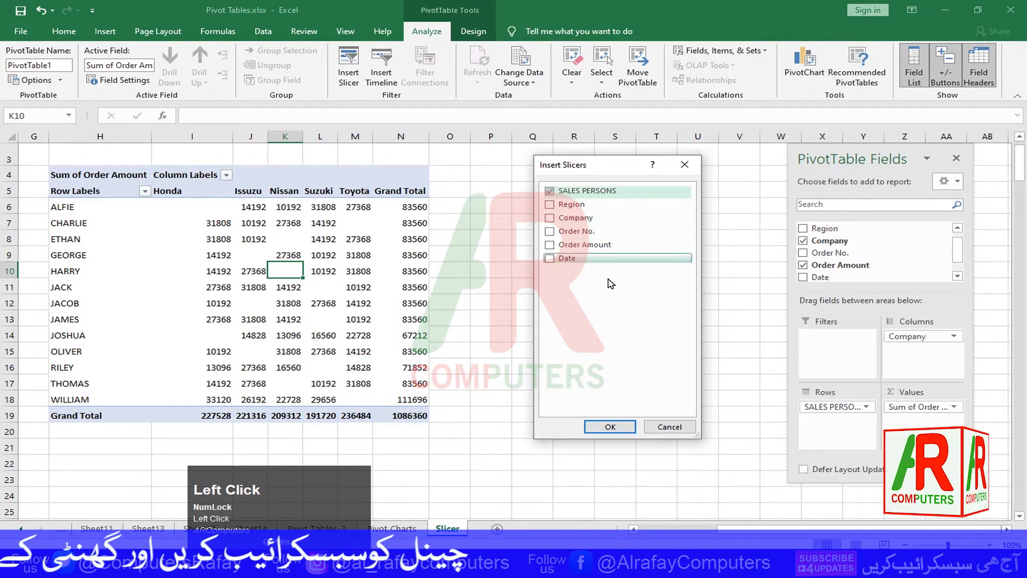
left_click(609, 428)
Place the SALES PERSONS slicer just beside the PivotTable, starting near cell P4.
left_click_drag(531, 260, 592, 177)
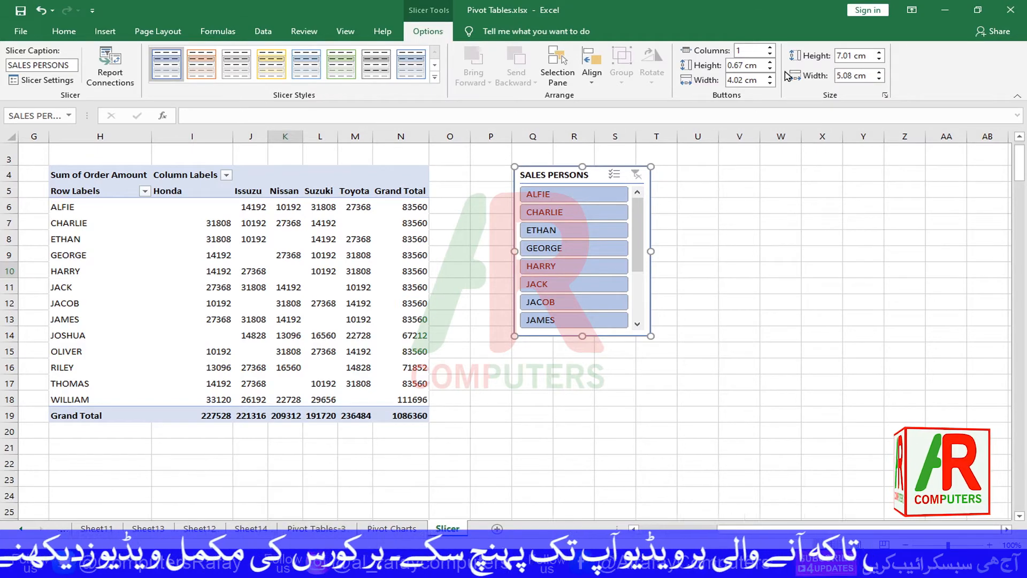
left_click(552, 176)
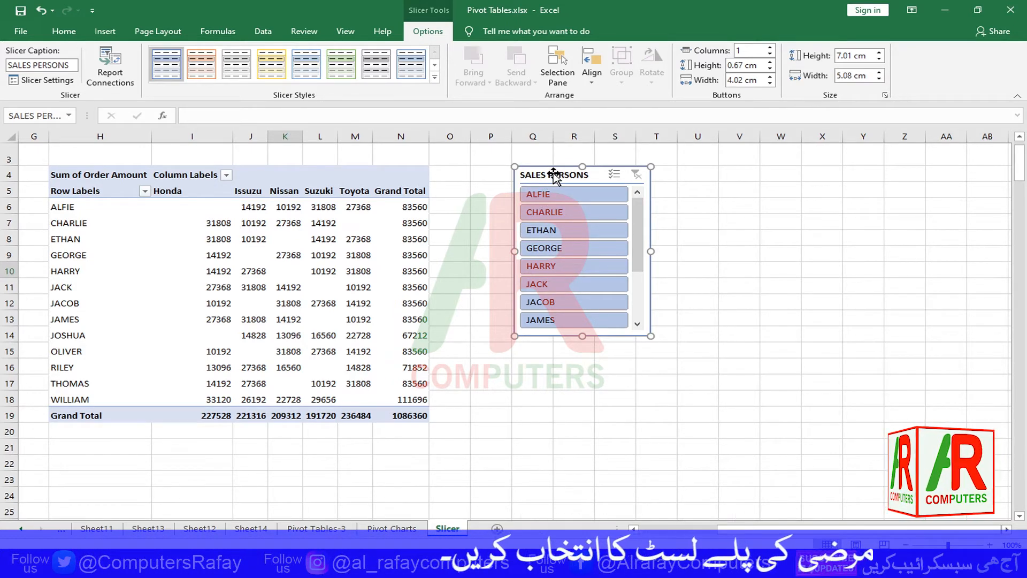
left_click_drag(554, 173, 514, 173)
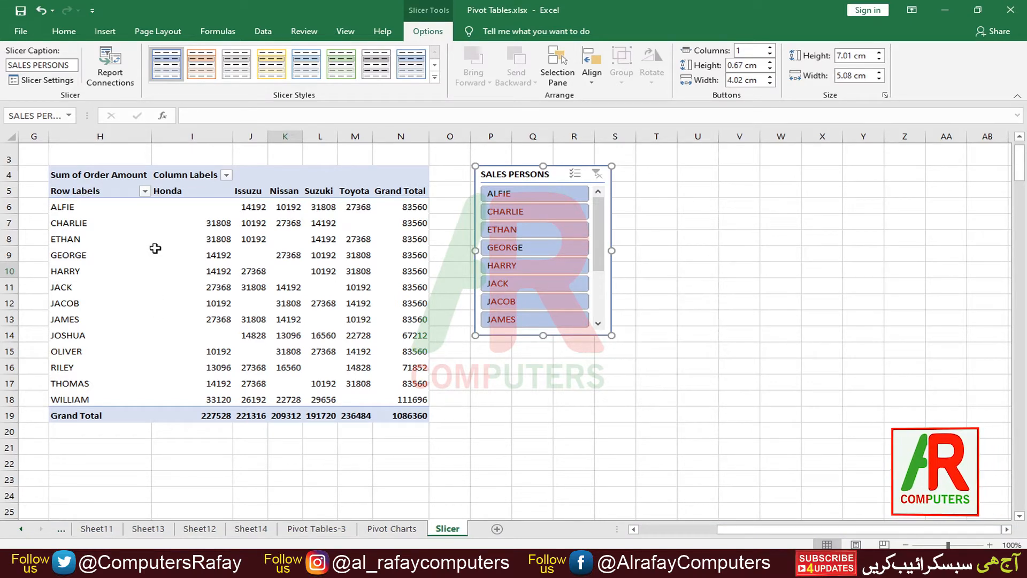
Change the PivotTable's report layout to tabular form and shift the SALES PERSONS slicer slightly away from the table.
left_click(196, 178)
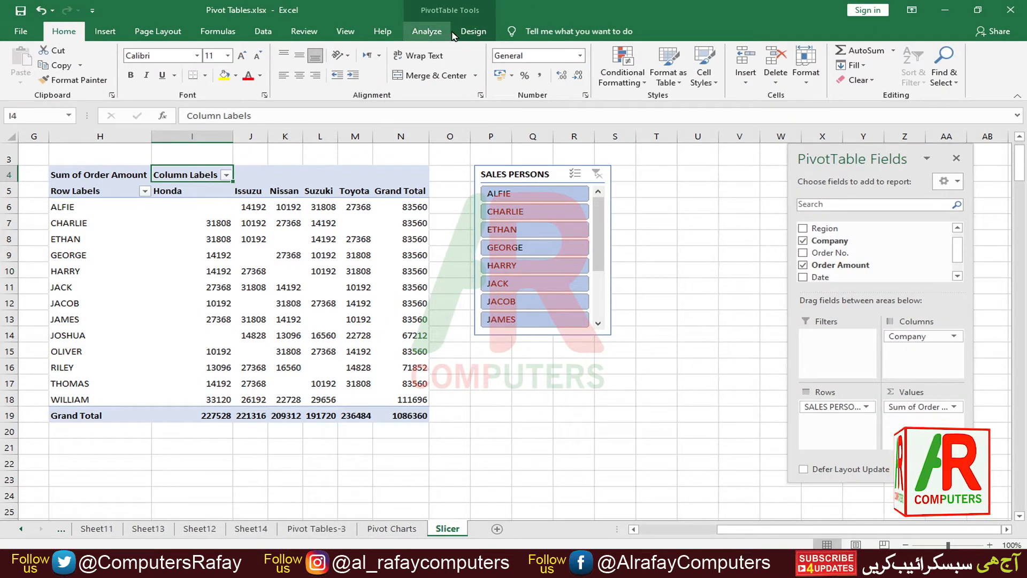
left_click(473, 33)
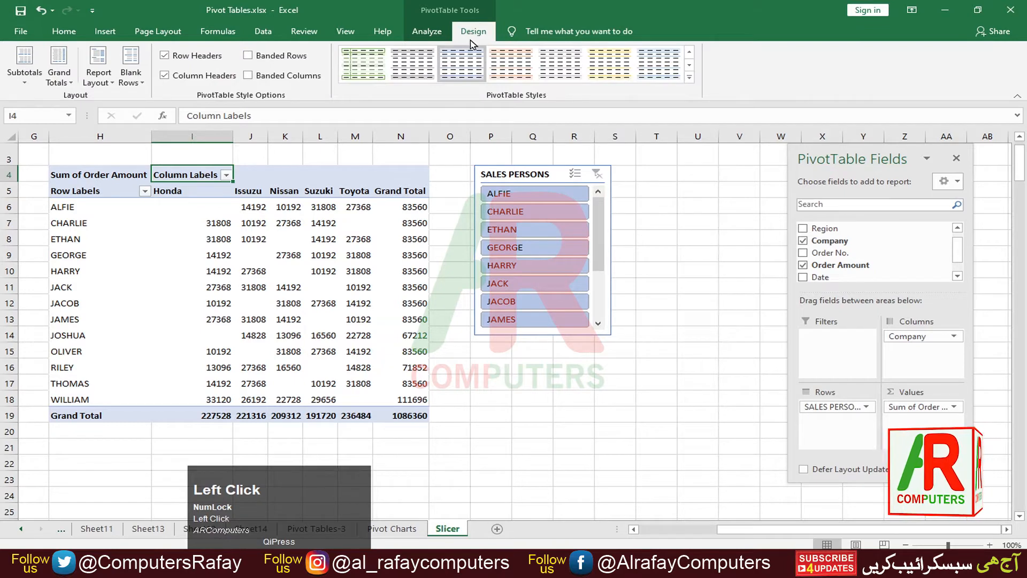
left_click(113, 83)
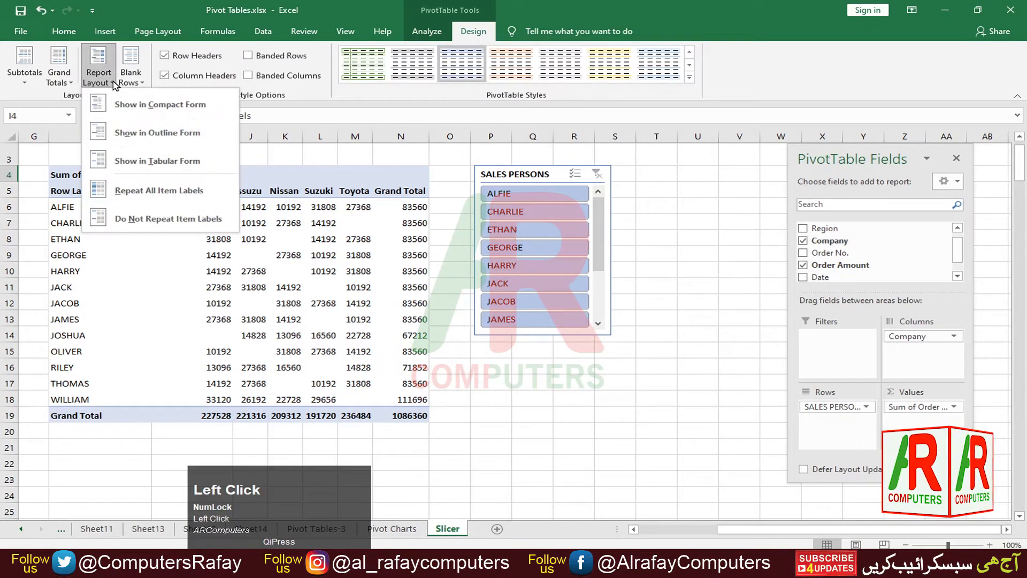
left_click(127, 162)
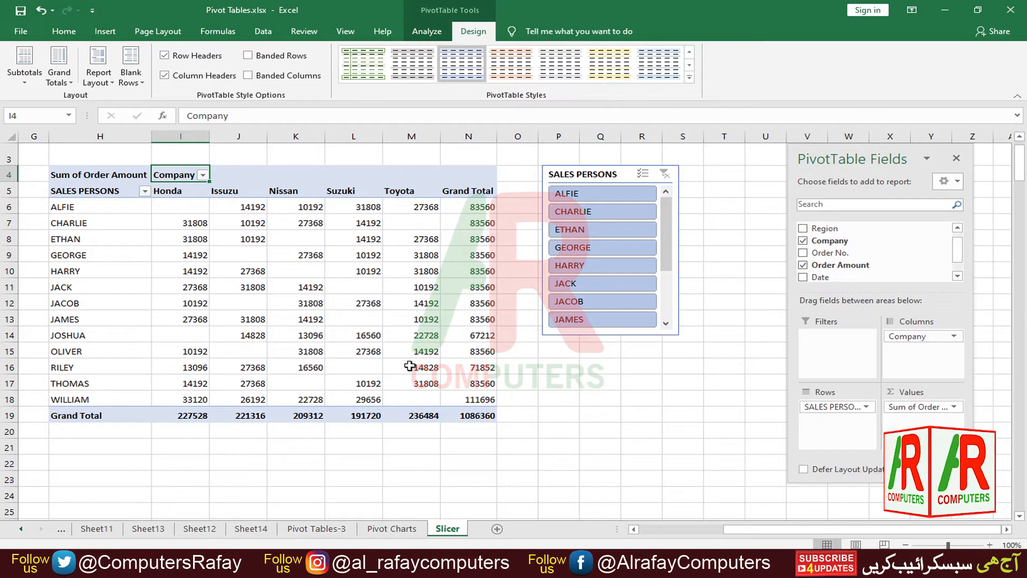
left_click_drag(597, 170, 606, 180)
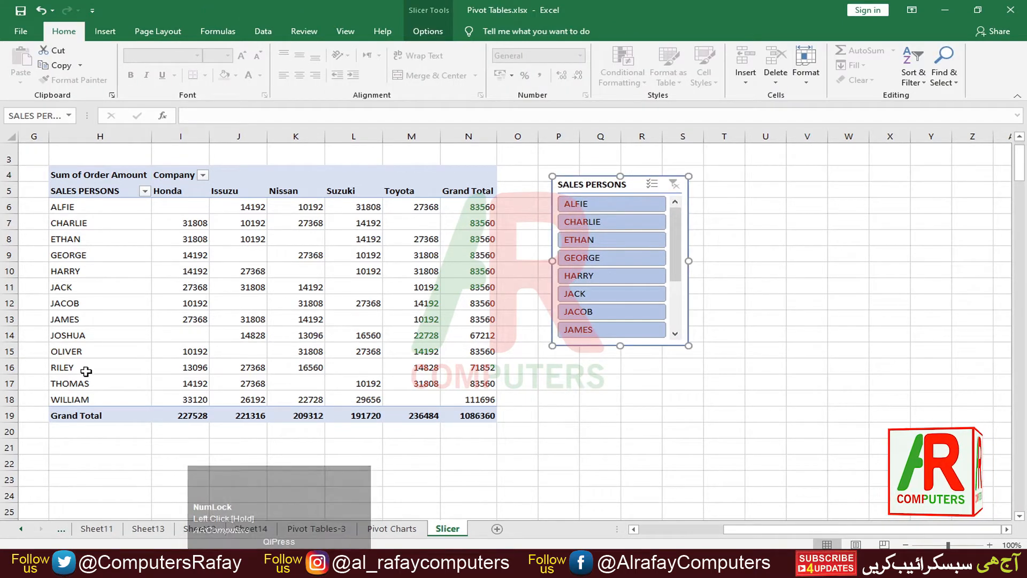
Filter the PivotTable's SALES PERSONS field through its own filter list so that only the first two sales persons are included.
left_click(144, 191)
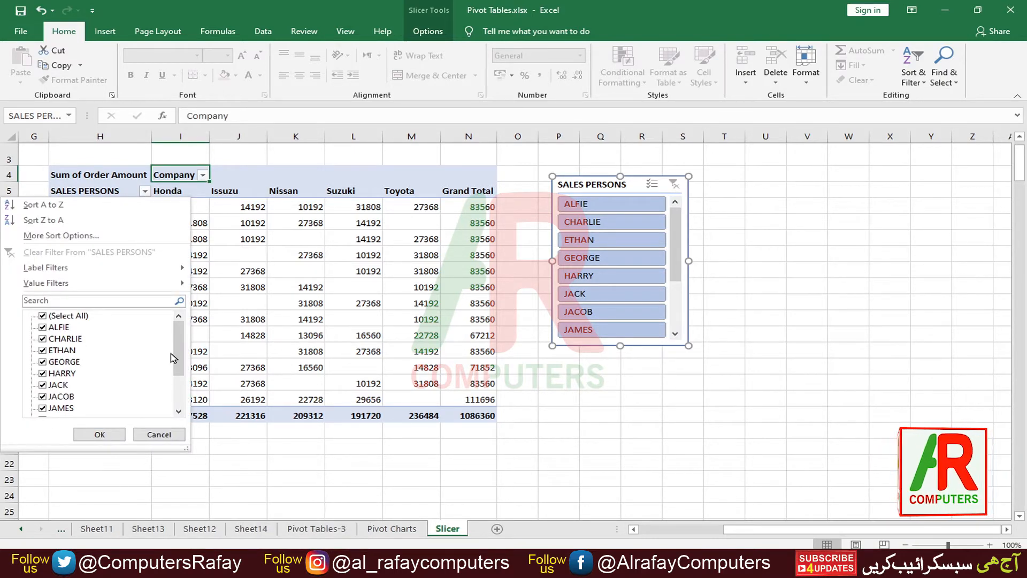
mouse_move(179, 349)
left_mouse_down()
mouse_move(181, 396)
mouse_move(180, 345)
left_mouse_up()
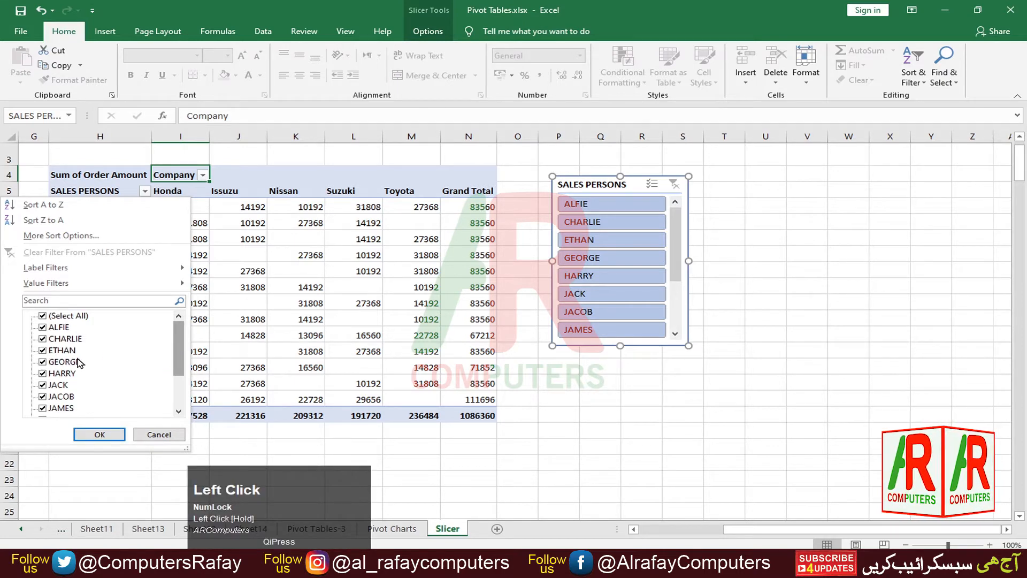
left_click(43, 316)
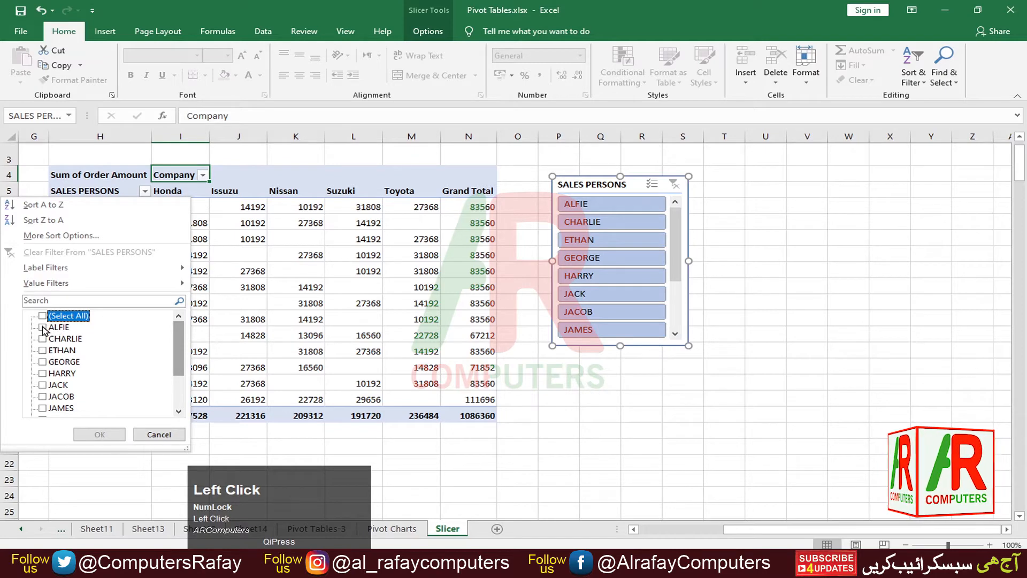
left_click(43, 328)
left_click(43, 339)
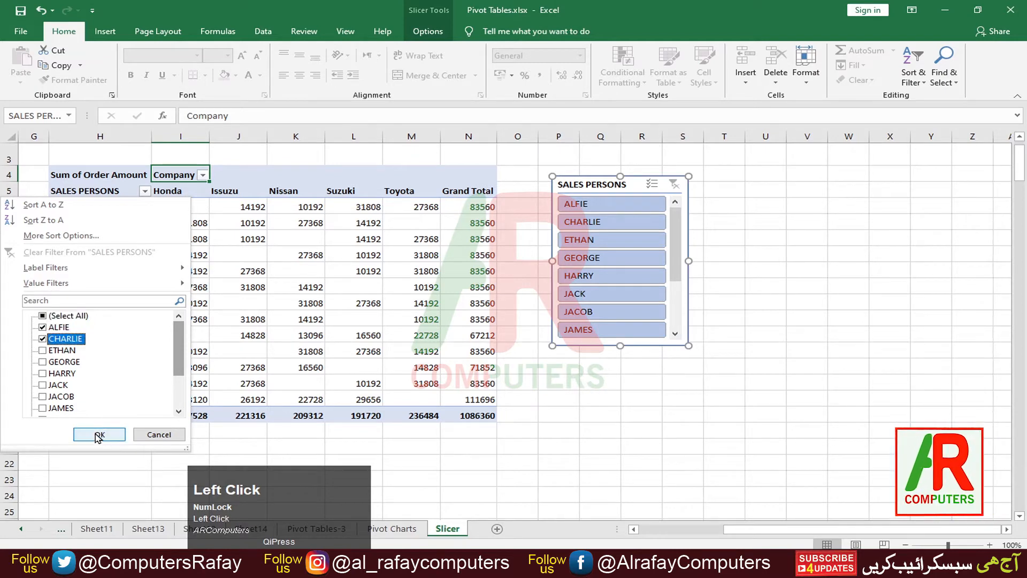
left_click(99, 434)
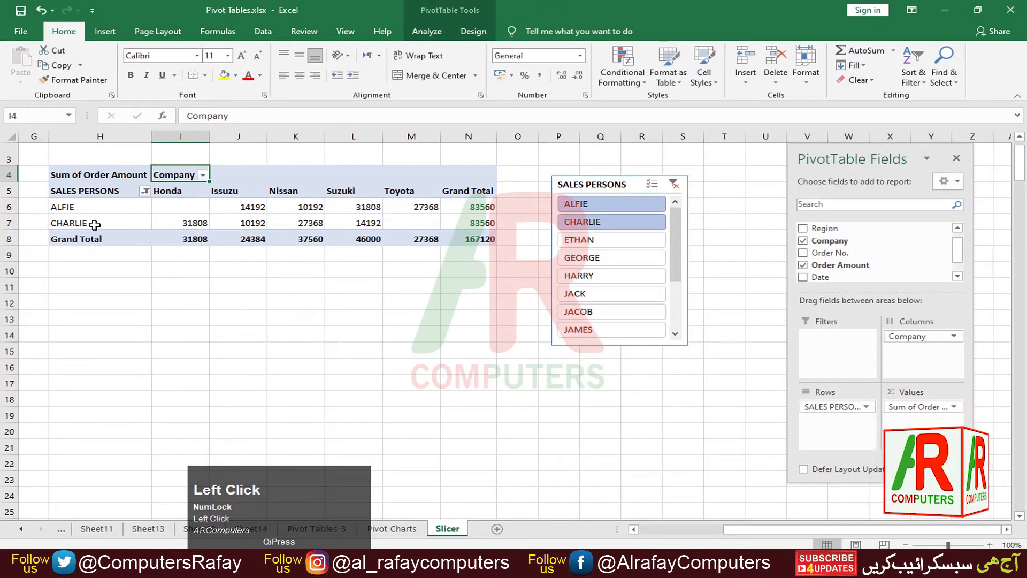
Change the PivotTable's SALES PERSONS field filter to include only the sixth, seventh and eighth sales persons in the list.
left_click(145, 191)
left_click(43, 327)
left_click(43, 338)
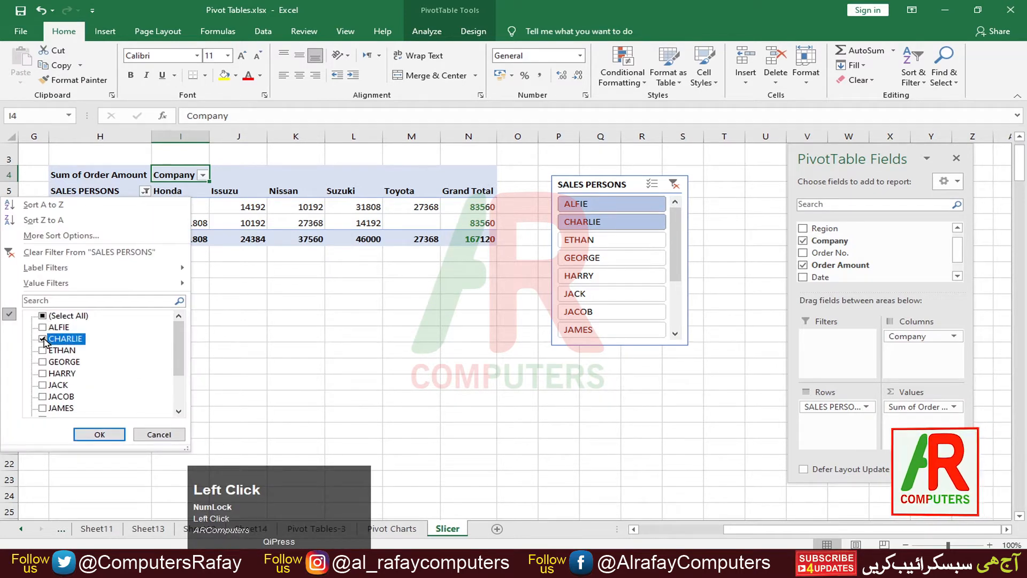
left_click(43, 384)
left_click(43, 396)
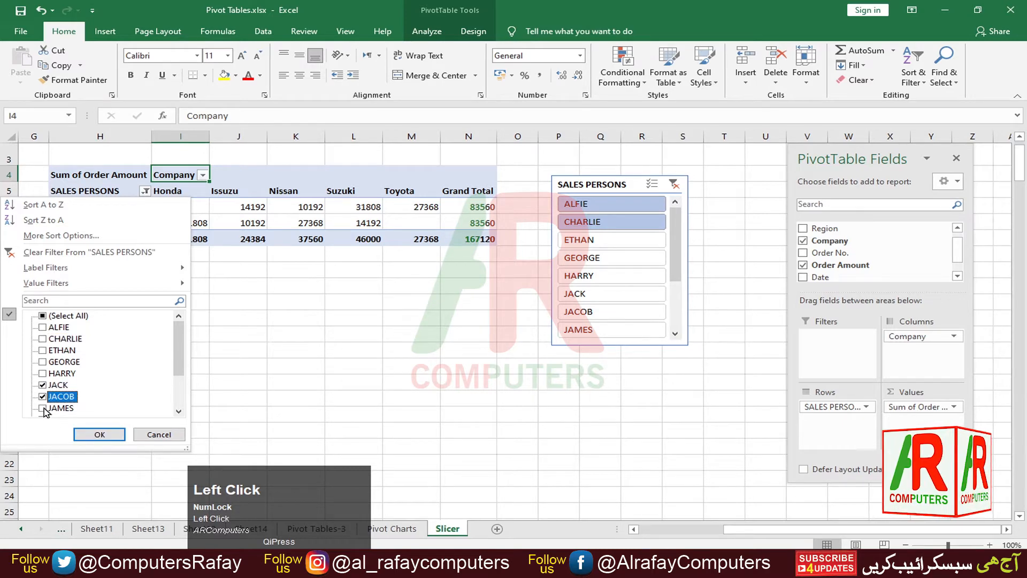
left_click(43, 408)
left_click(99, 433)
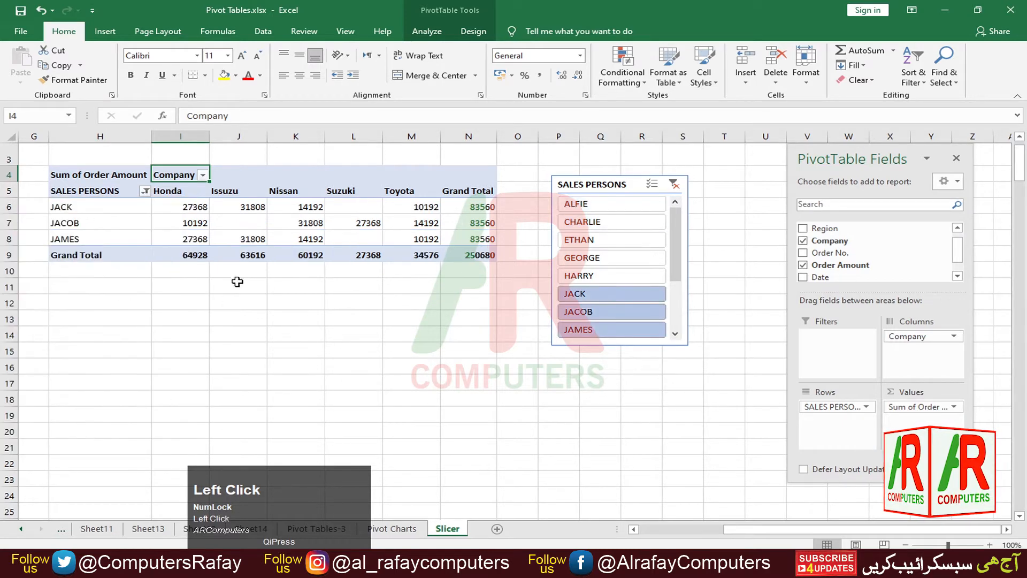
Reselect all sales persons in the SALES PERSONS field filter of the PivotTable.
left_click(145, 192)
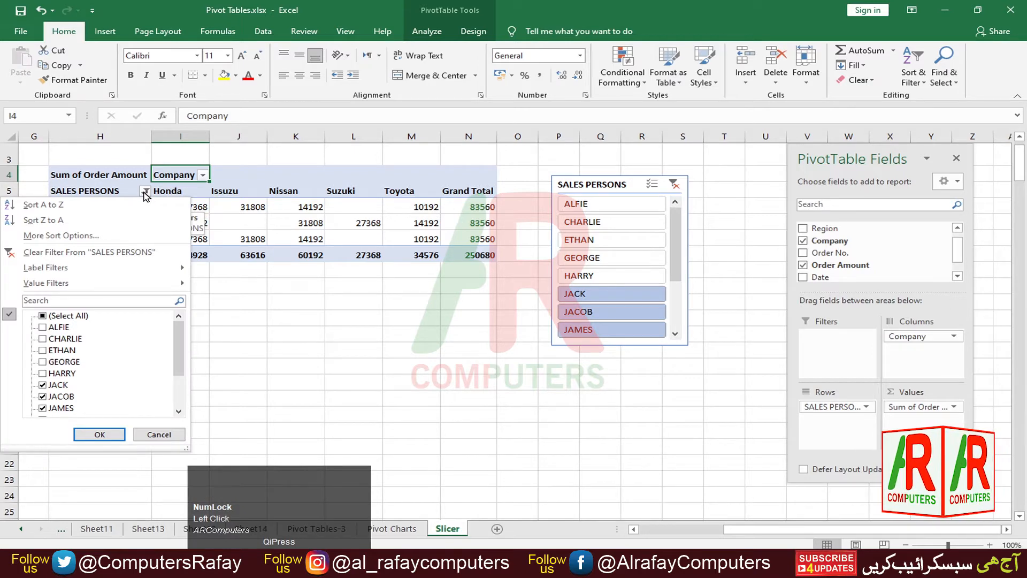
left_click(43, 316)
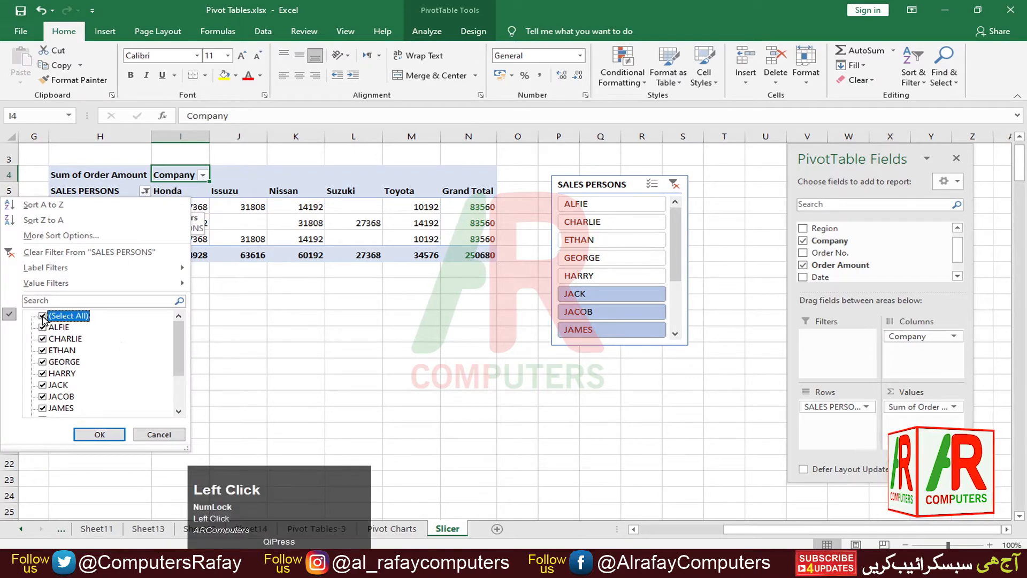
left_click(100, 435)
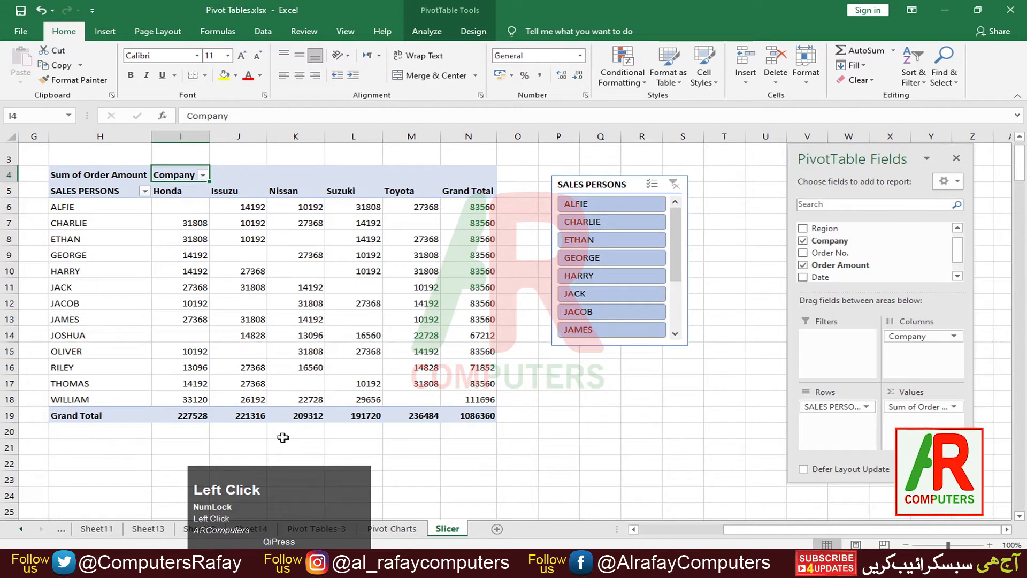
Filter the PivotTable with the slicer by one sales person at a time: the first, the fifth, then the eighth.
left_click_drag(675, 245, 633, 193)
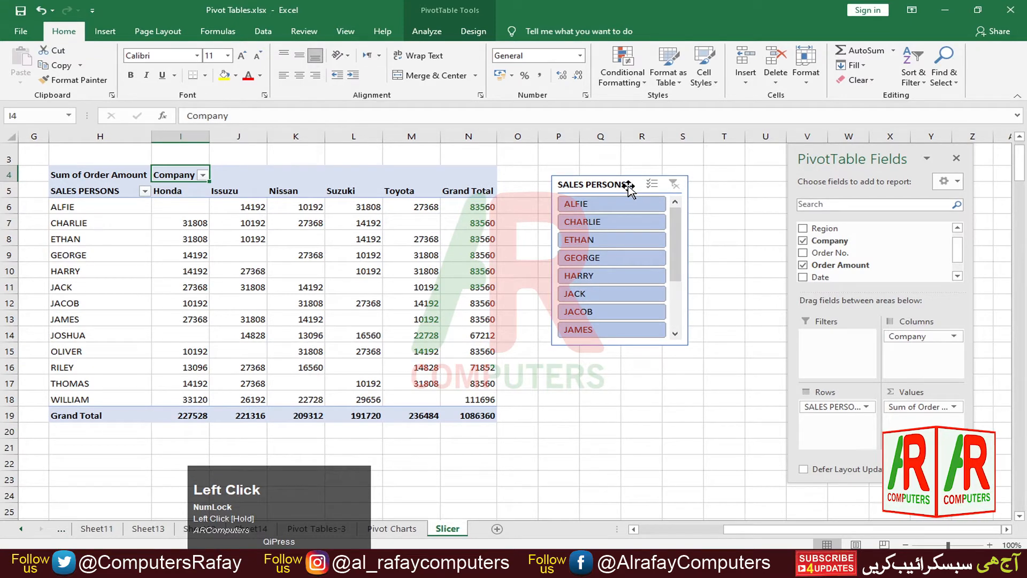
left_click(604, 208)
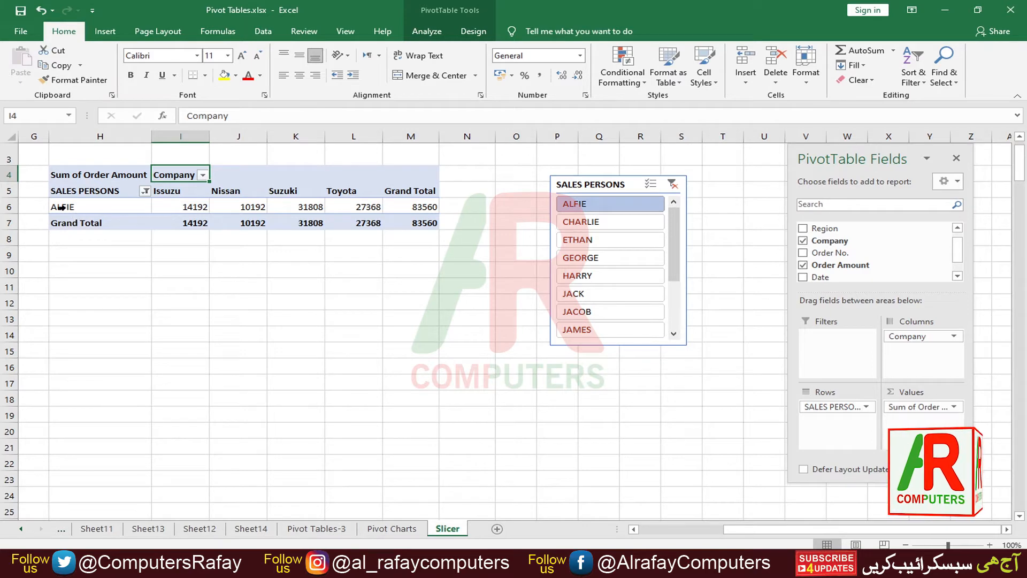
left_click(599, 278)
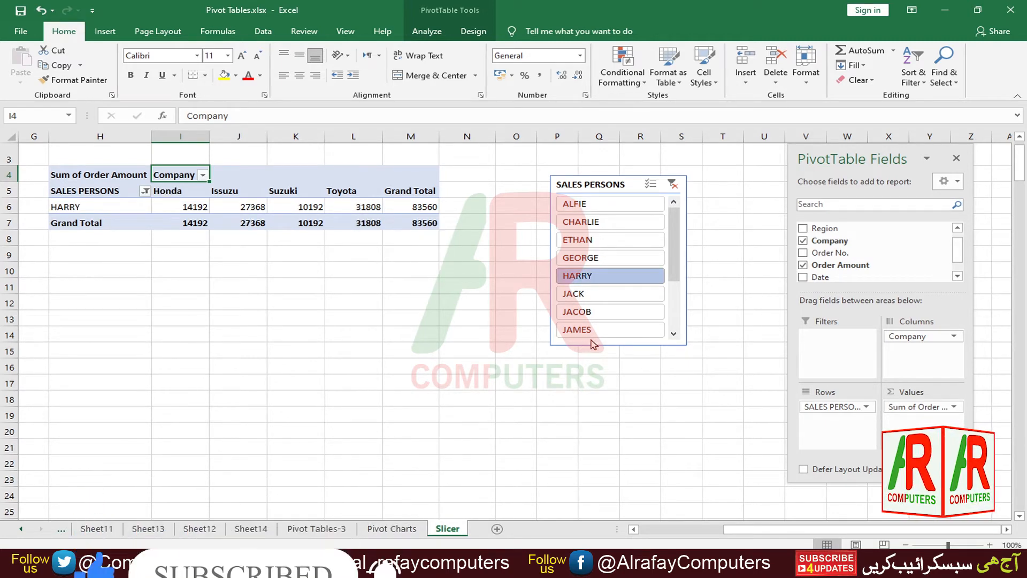
left_click(653, 330)
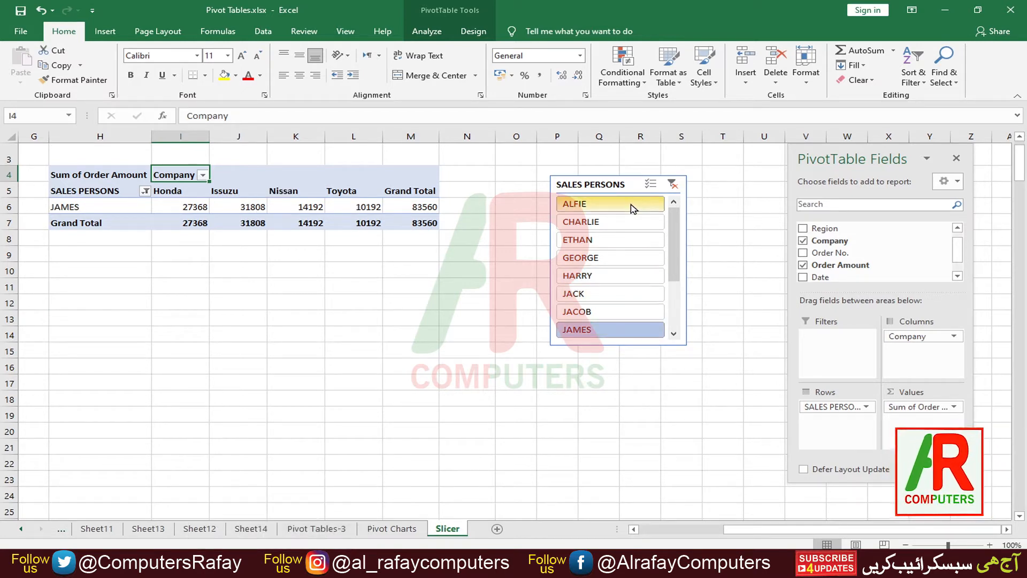
Select the first two sales persons in the slicer together and add the seventh to the selection.
left_click_drag(633, 205, 635, 224)
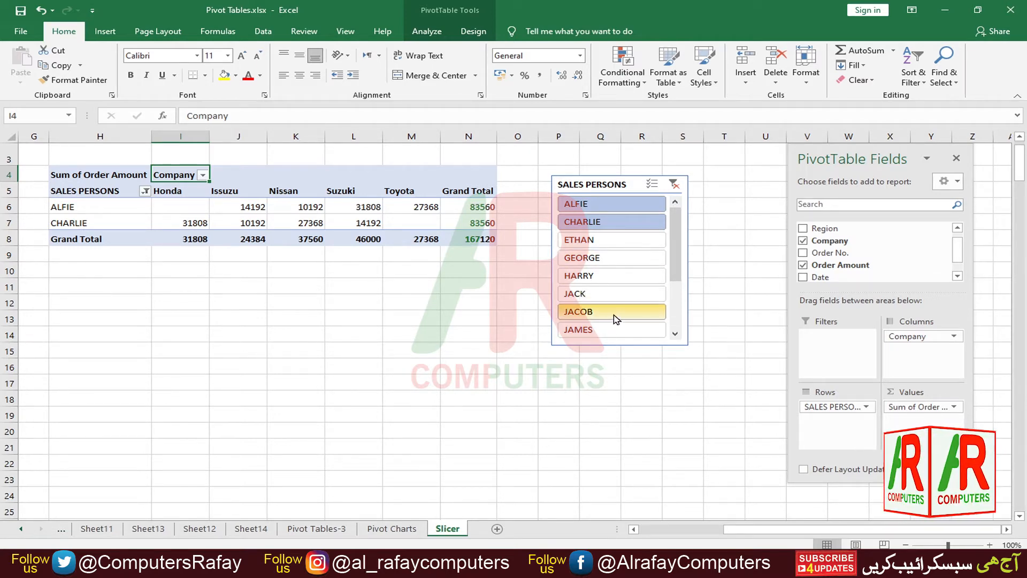
key("ctrl")
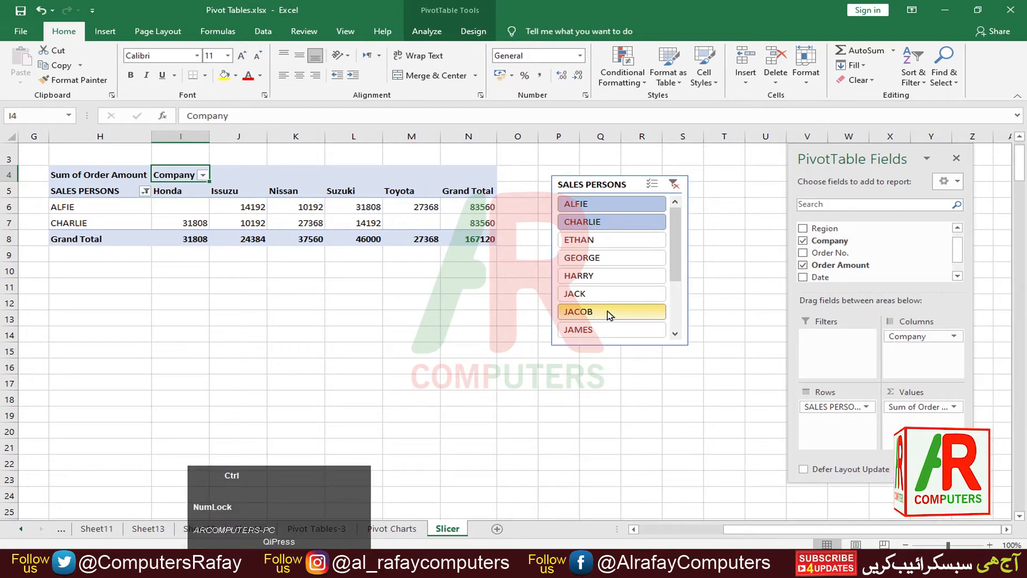
left_click(608, 315, "ctrl")
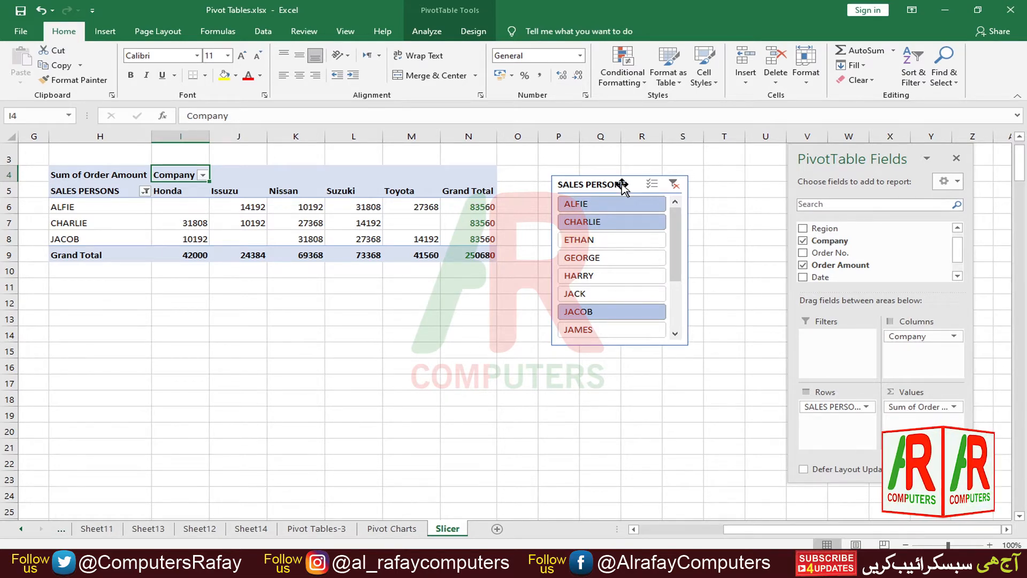
Clear the slicer's filter and move the SALES PERSONS slicer closer to the PivotTable, starting near cell O4.
left_click_drag(623, 185, 580, 178)
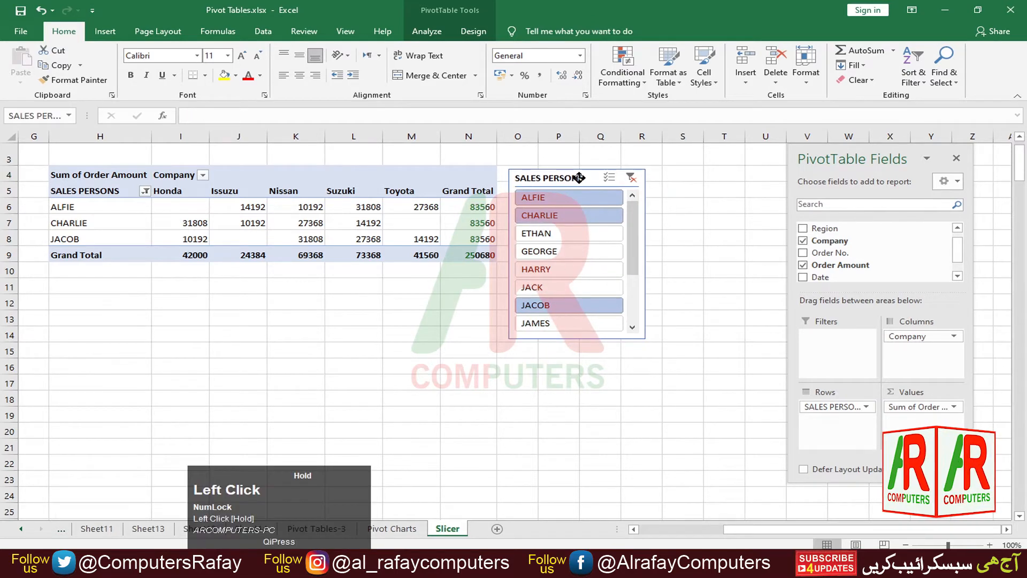
left_click(631, 179)
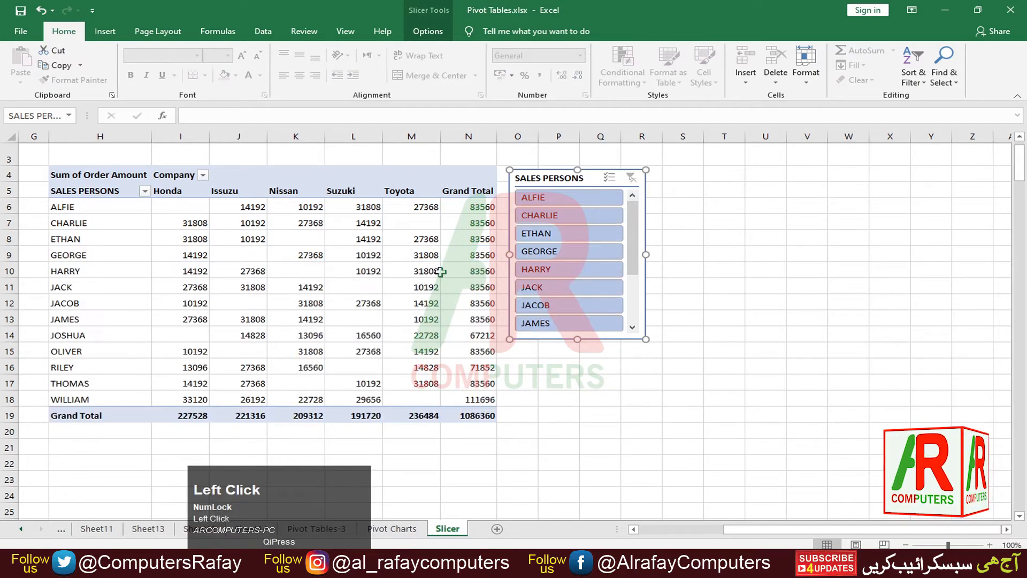
left_click_drag(543, 183, 551, 176)
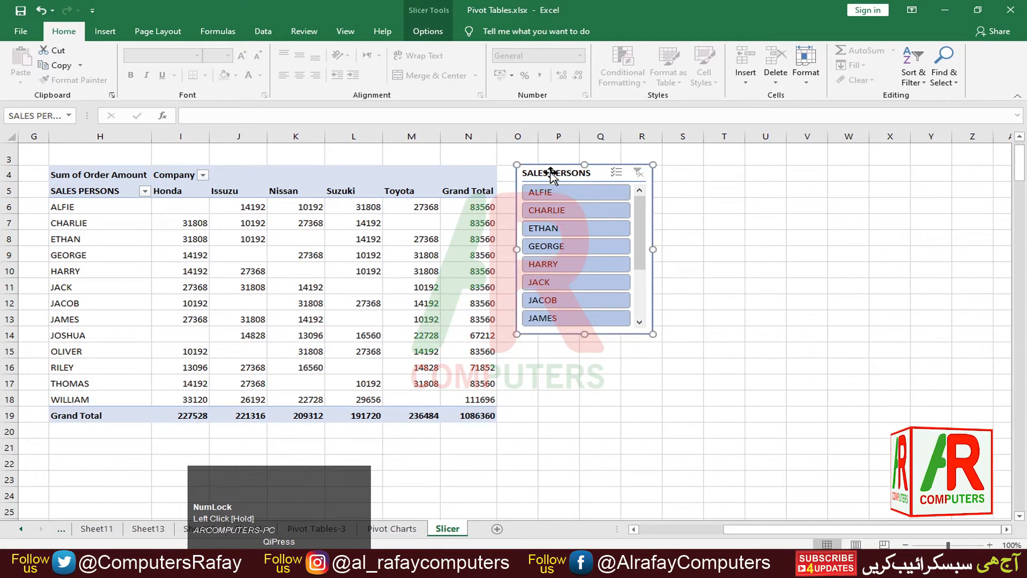
left_click(355, 255)
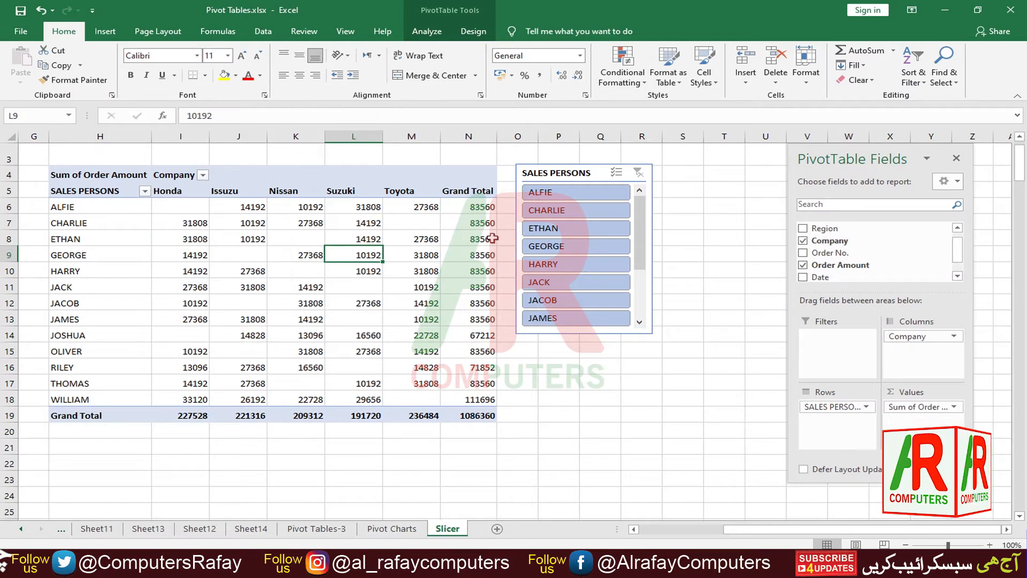
left_click_drag(557, 172, 574, 177)
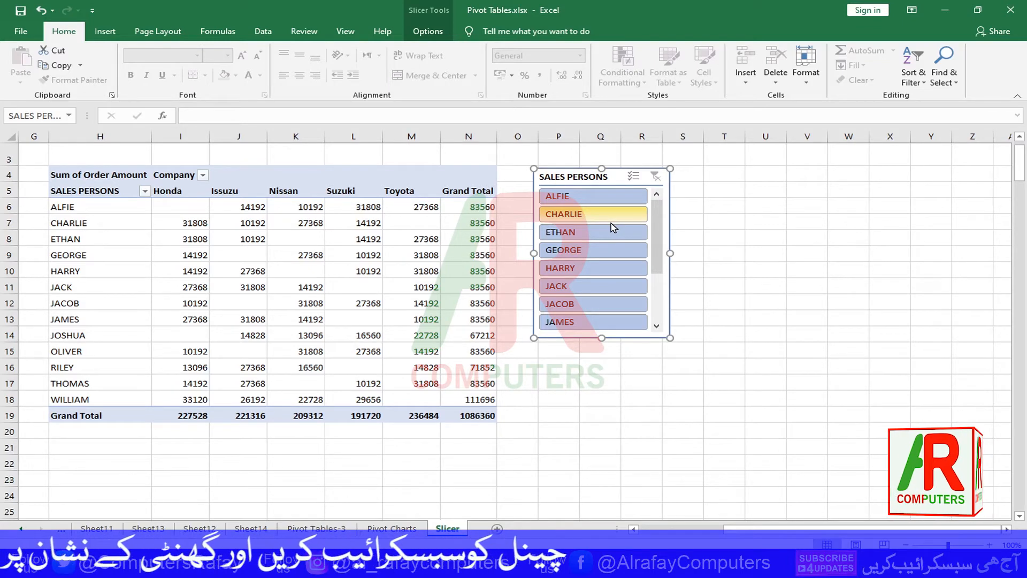
Copy the entire PivotTable and paste the duplicate below it at cell H21.
left_click(369, 290)
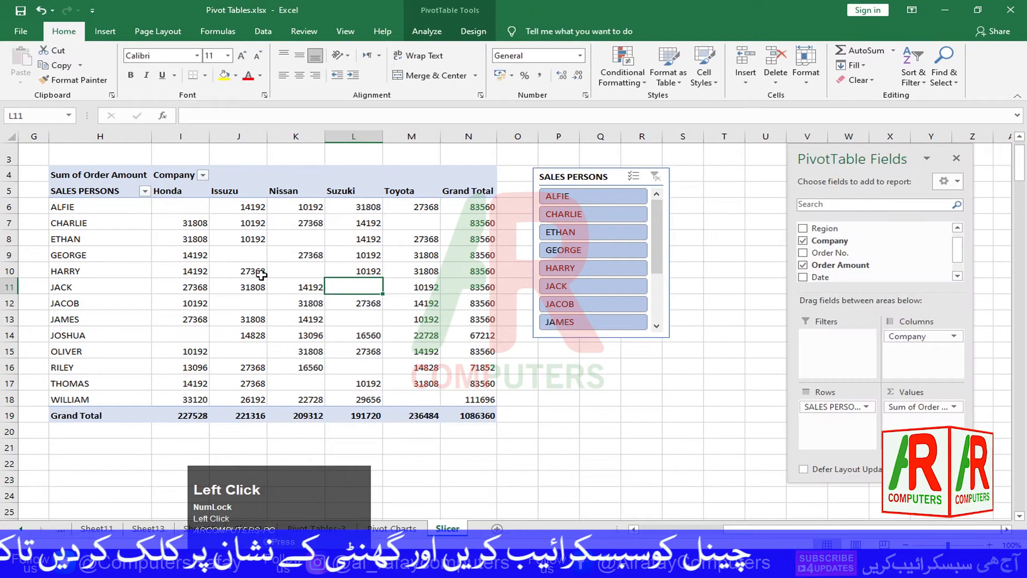
mouse_move(261, 275)
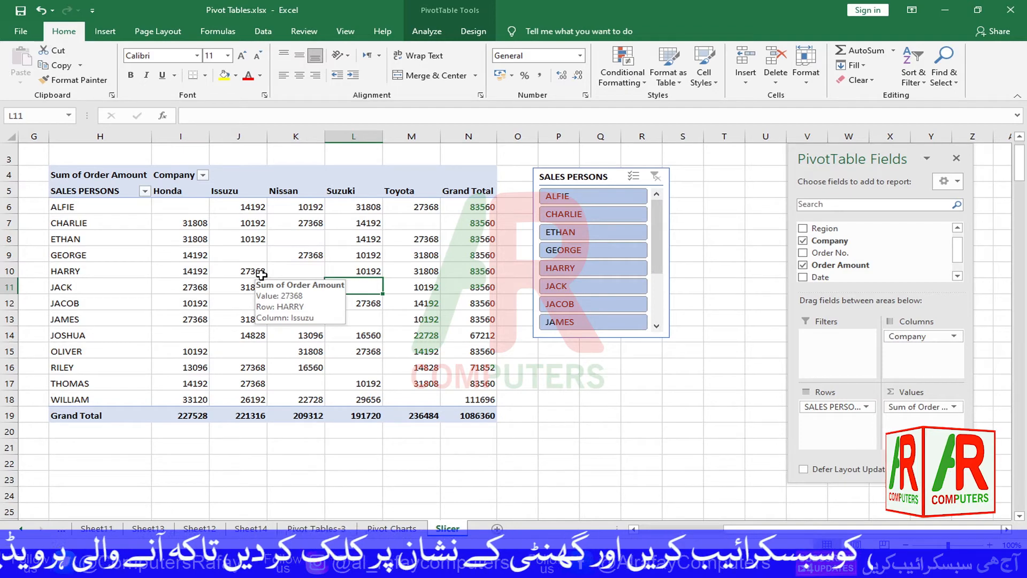
key("ctrl+a")
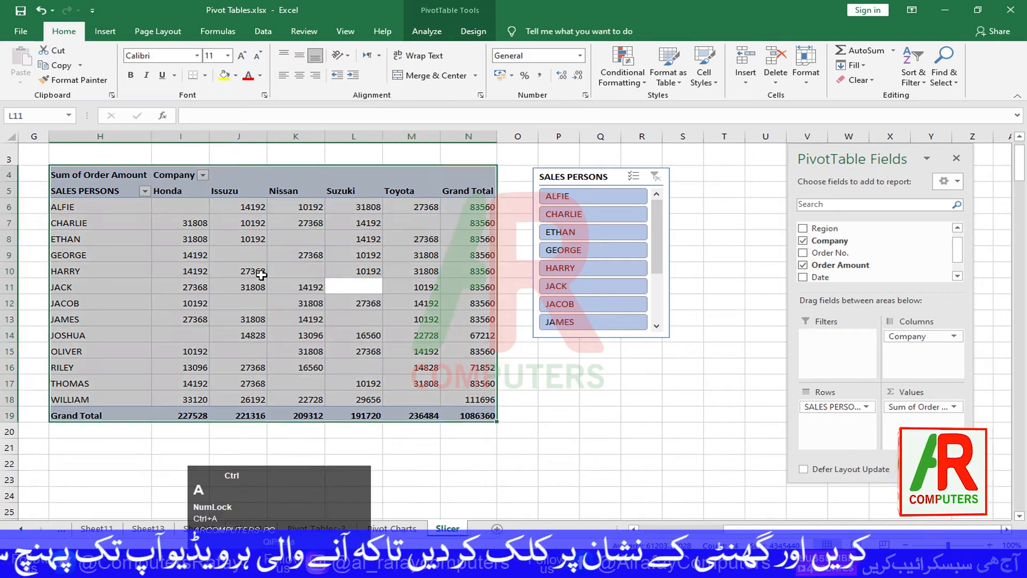
key("ctrl+c")
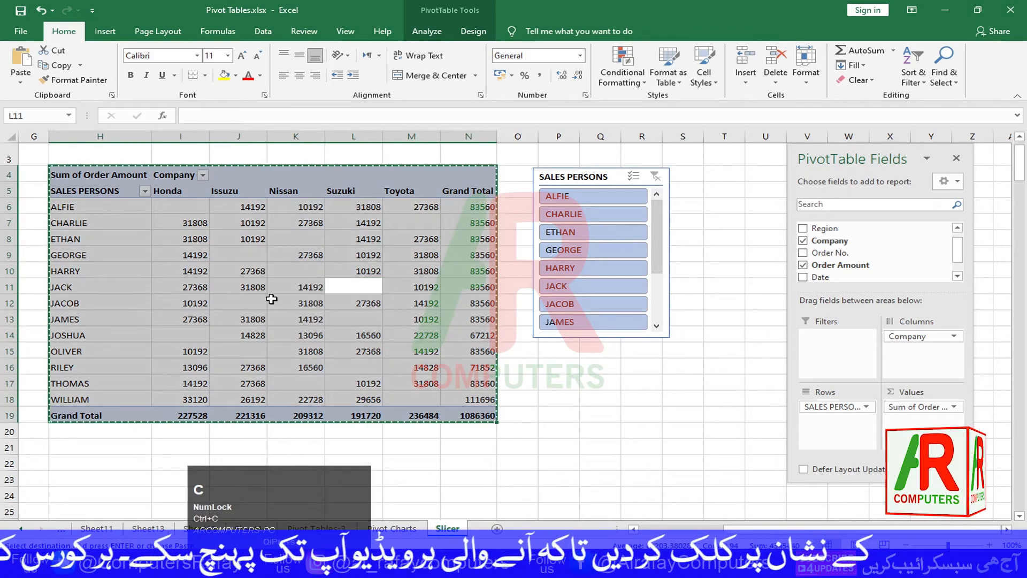
left_click(74, 447)
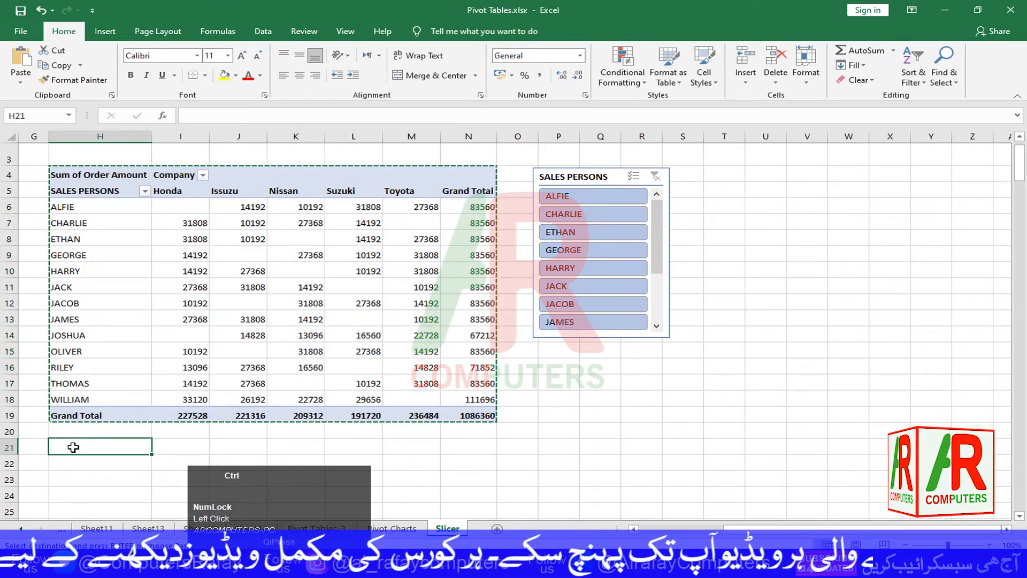
key("ctrl+v")
scroll(185, 383, "down", 2)
left_click(613, 372)
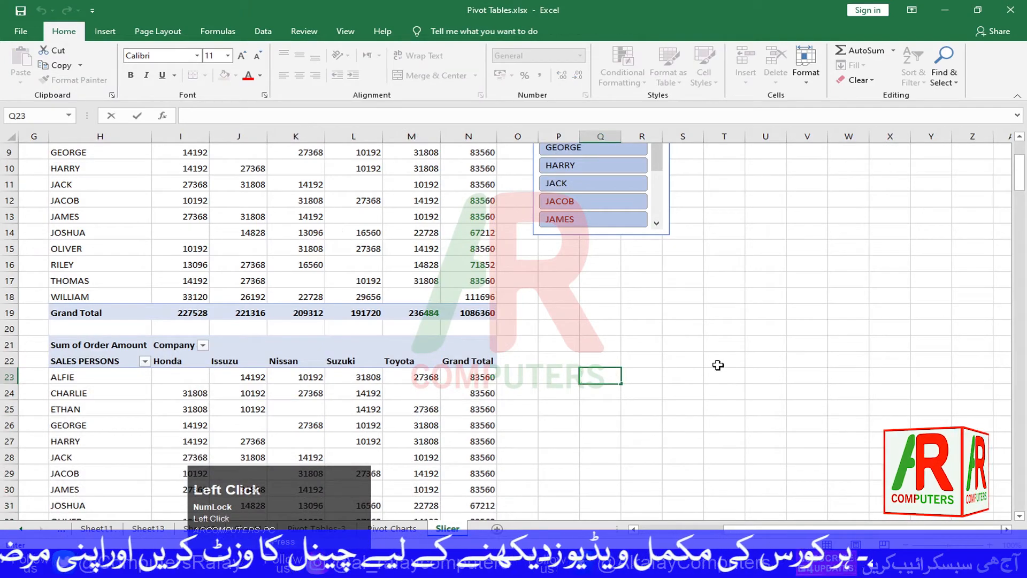
Filter both PivotTables with the slicer, first by the third sales person alone, then by the fourth to sixth together.
scroll(717, 362, "up", 1)
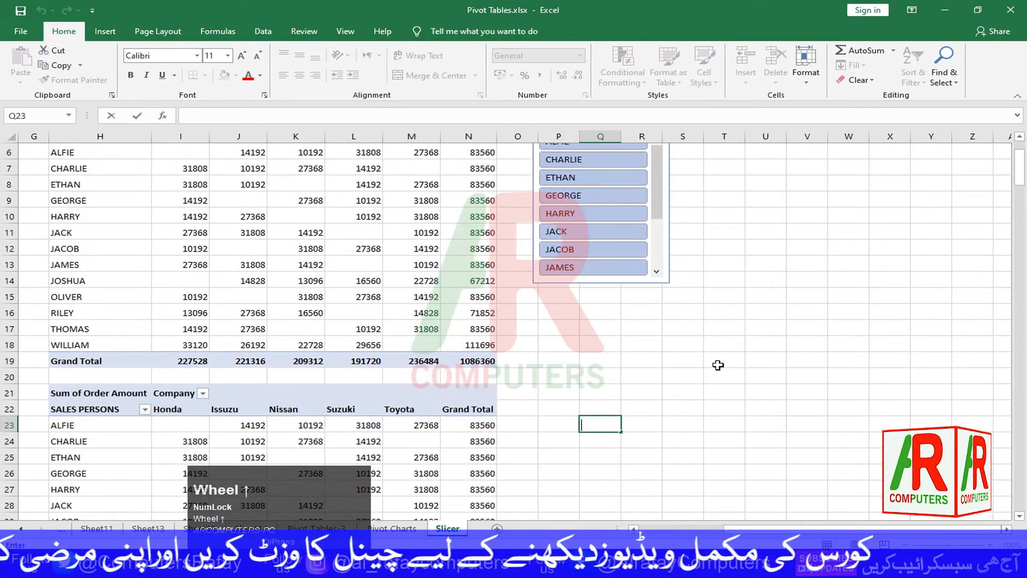
left_click(583, 178)
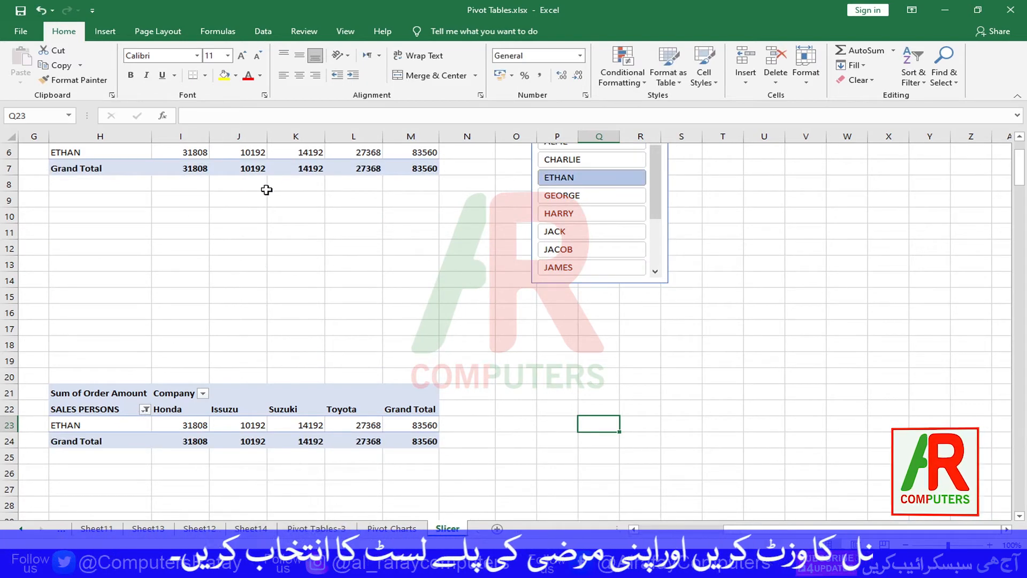
left_click_drag(591, 197, 596, 242)
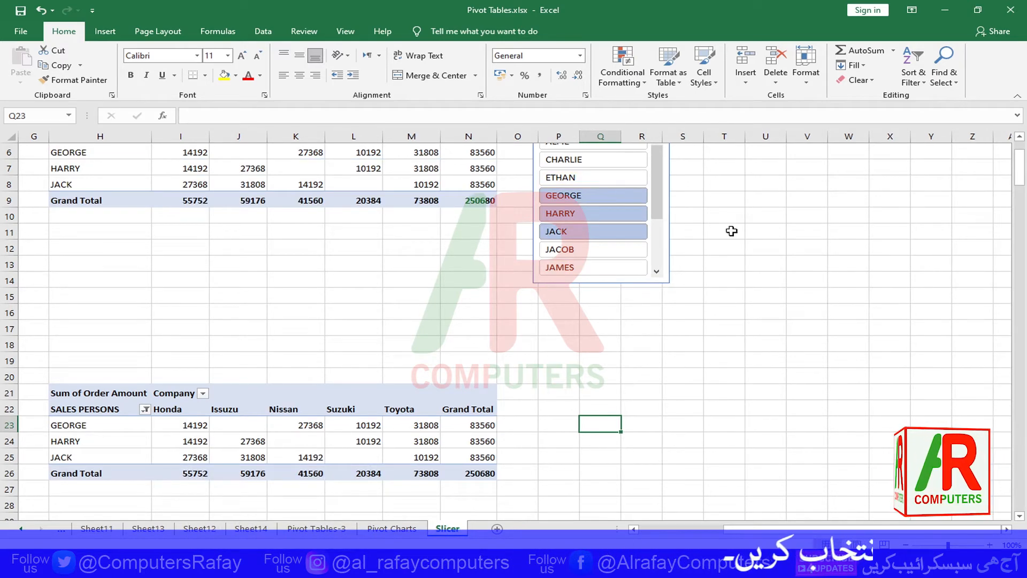
Disconnect PivotTable2 from the SALES PERSONS slicer through its report connections, keeping PivotTable1 connected.
scroll(736, 243, "up", 2)
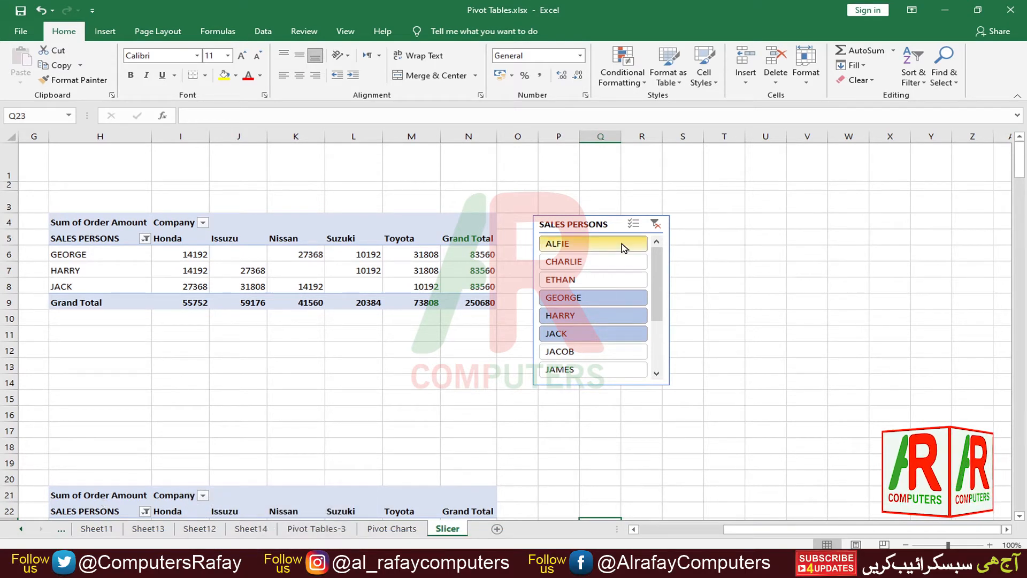
left_click(589, 228)
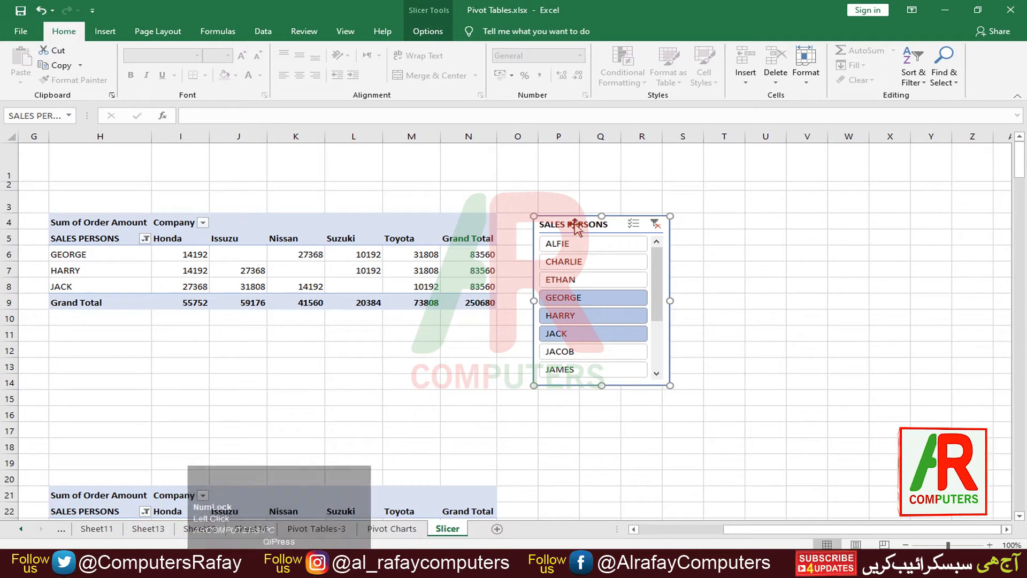
left_click(425, 33)
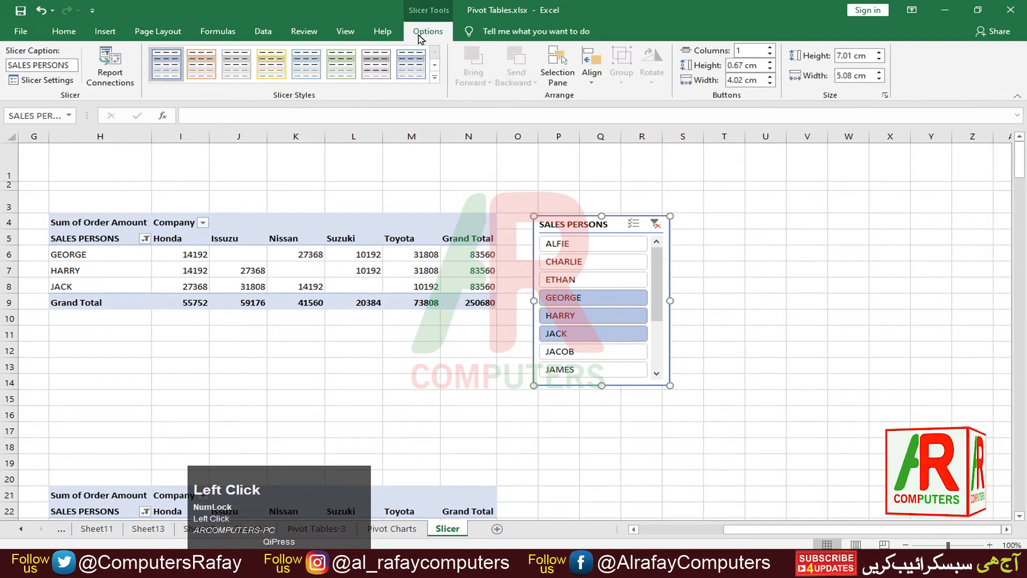
left_click(110, 80)
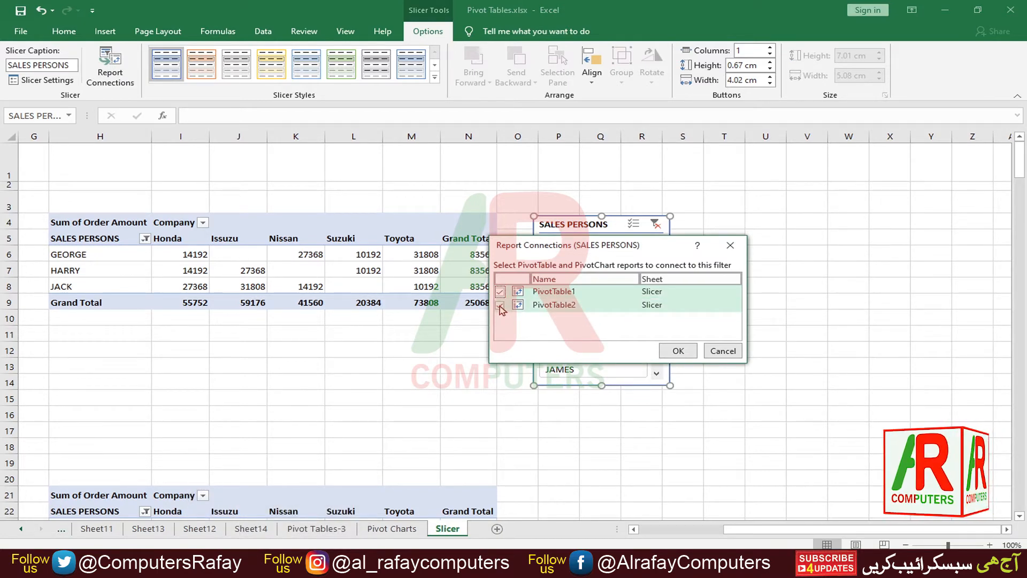
left_click(678, 351)
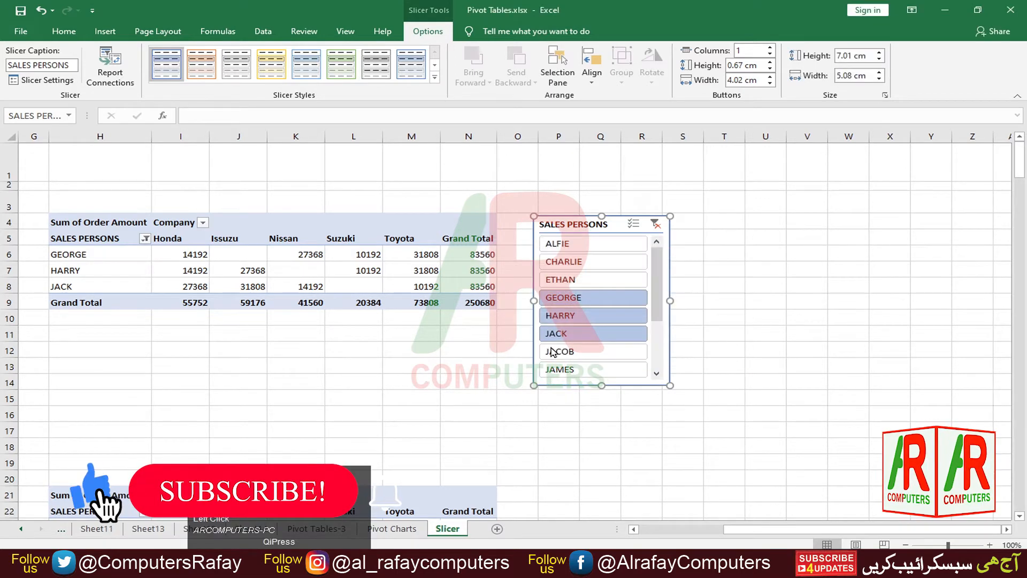
Filter the upper PivotTable with the slicer by the second, third and fifth sales persons in turn.
left_click(562, 261)
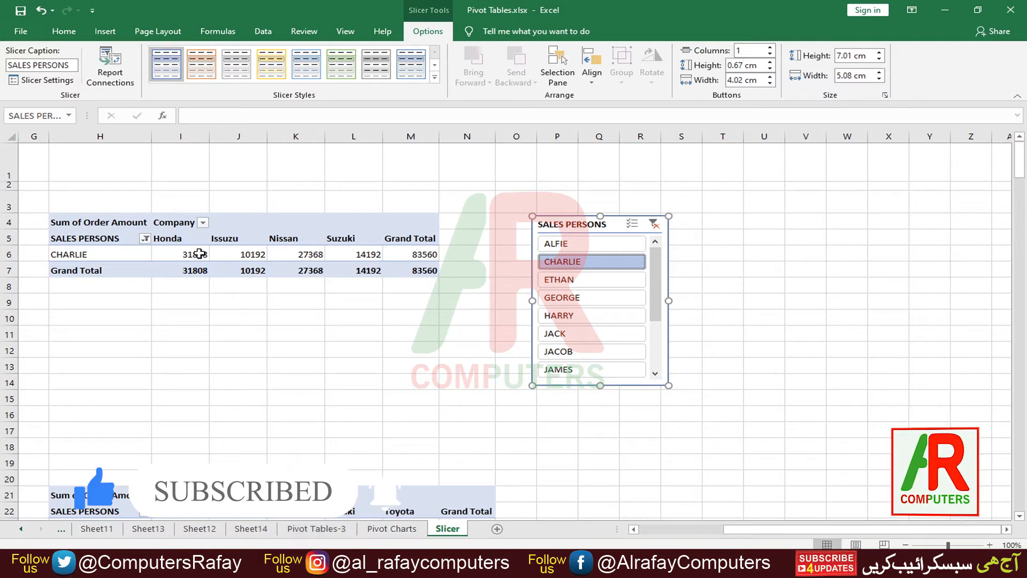
left_click(591, 279)
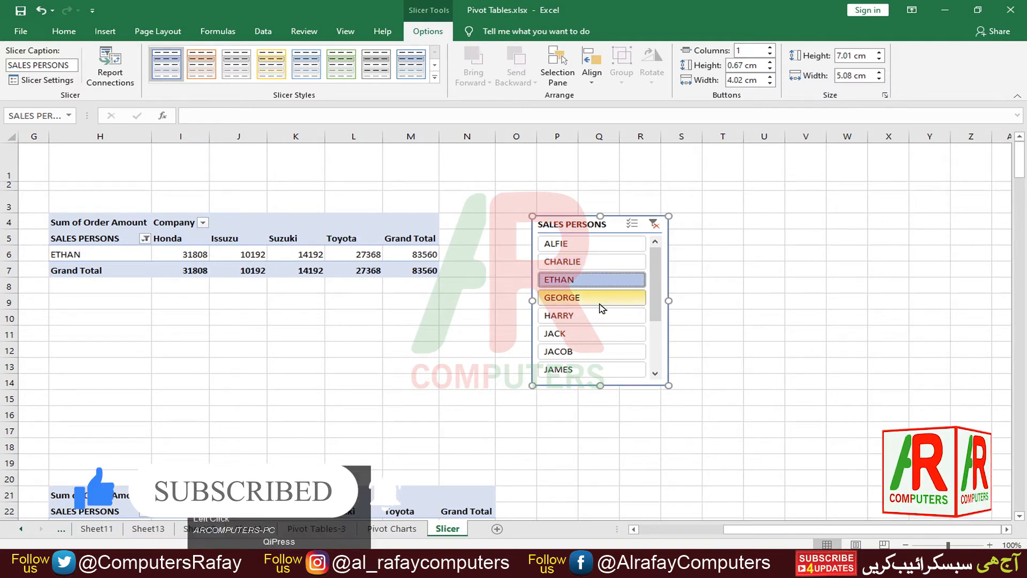
left_click(599, 315)
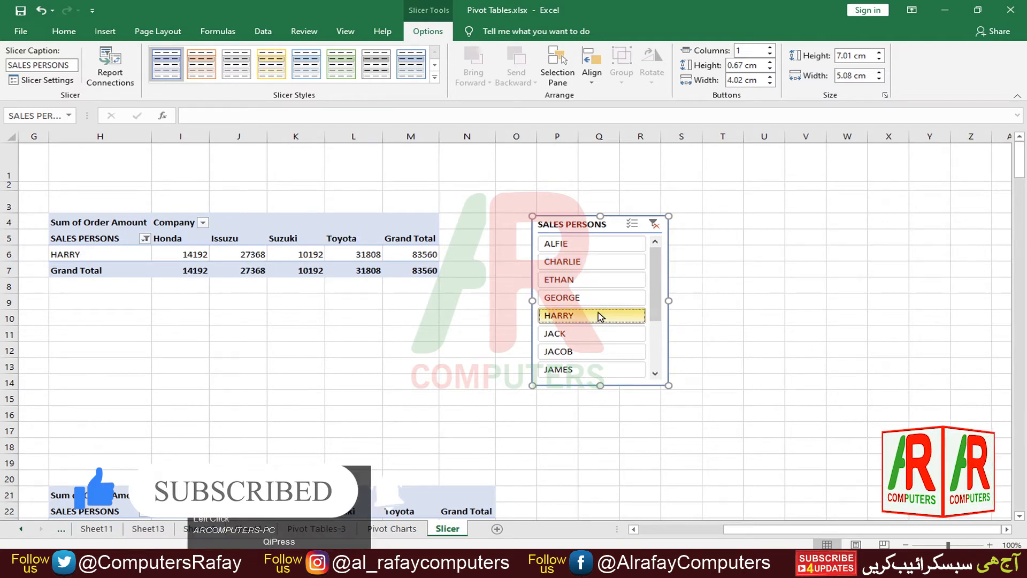
Clear the SALES PERSONS slicer's filter and compare the upper PivotTable with the disconnected copy below it.
left_click(654, 224)
scroll(268, 333, "down", 5)
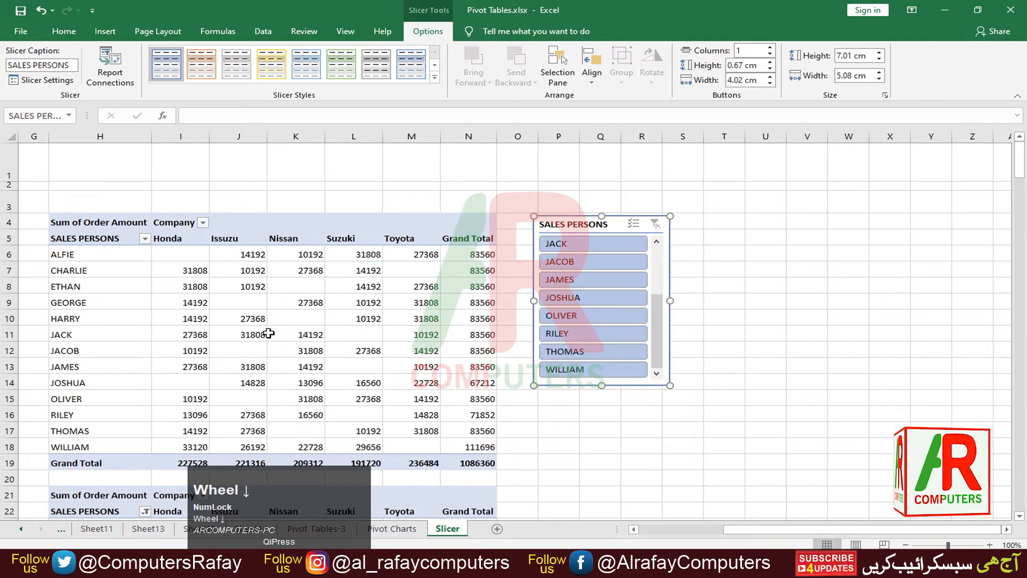
scroll(271, 335, "up", 3)
left_click(571, 449)
scroll(570, 450, "down", 2)
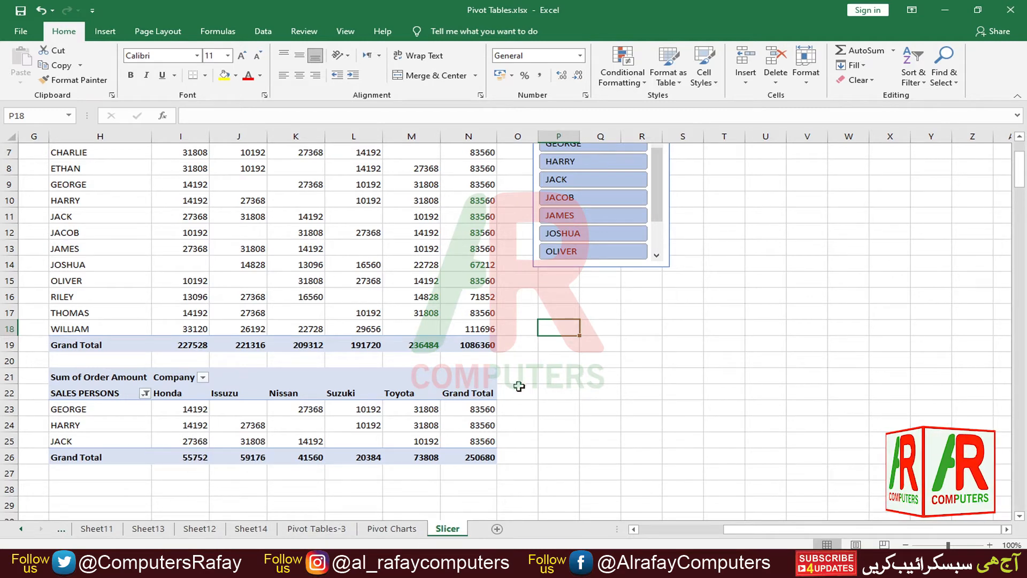
scroll(559, 403, "up", 3)
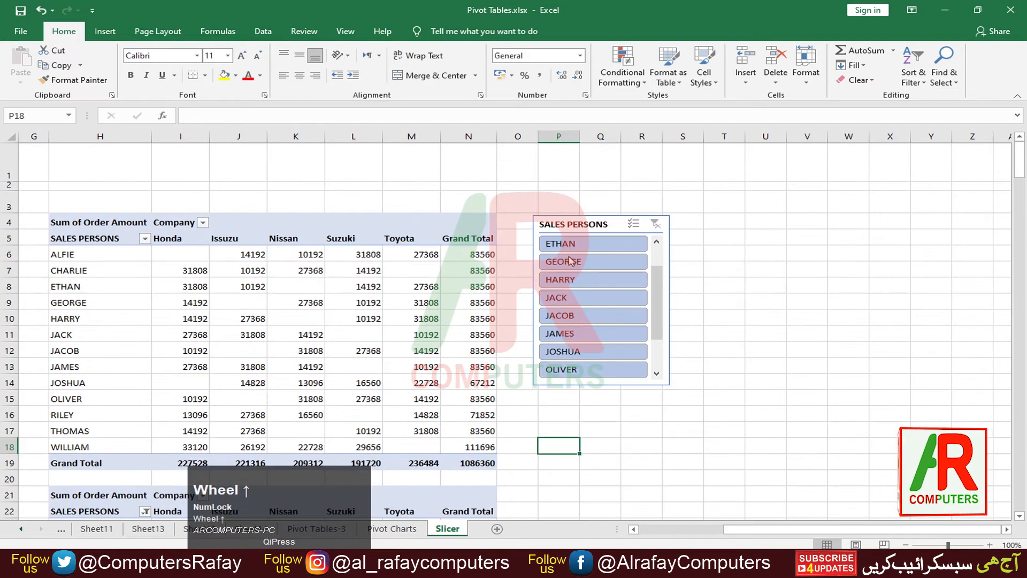
Insert a slicer for the Company field from the upper PivotTable.
left_click(592, 224)
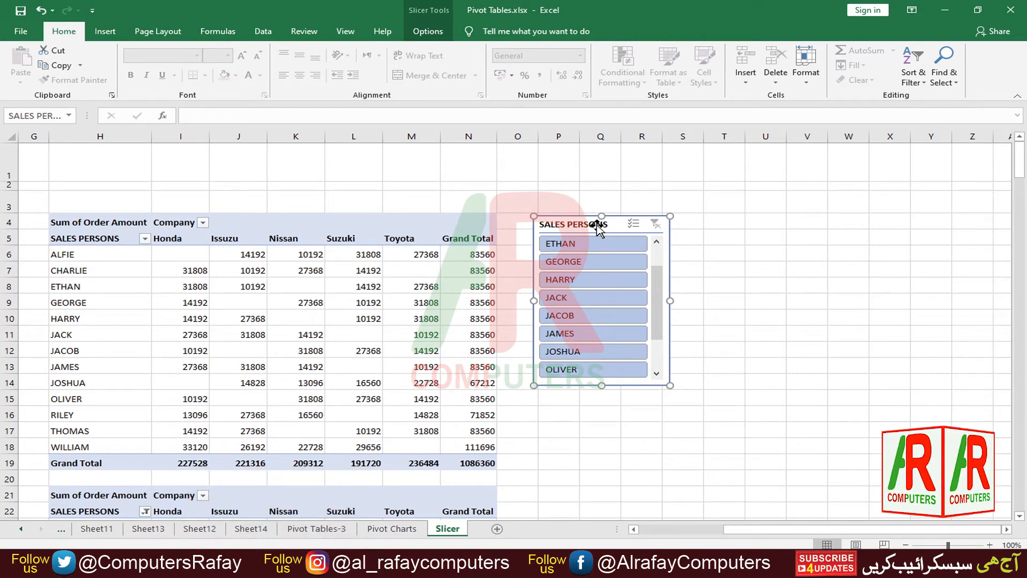
left_click(278, 296)
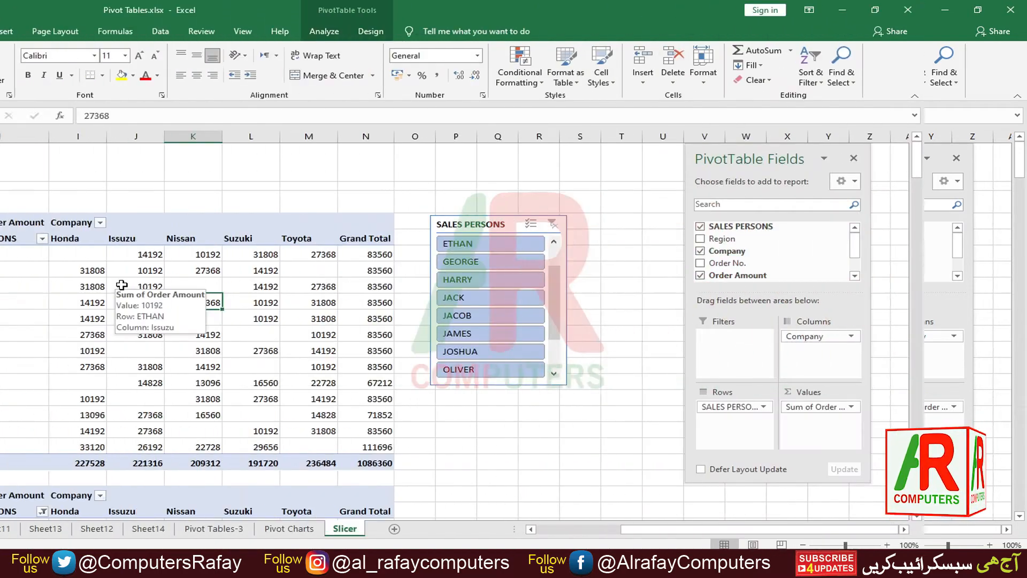
left_click(264, 282)
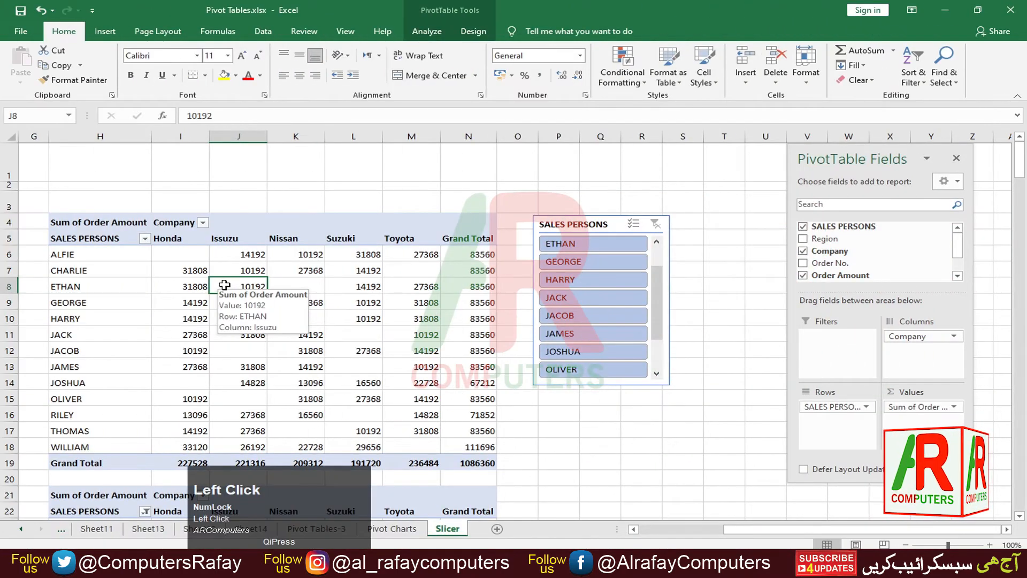
left_click(427, 32)
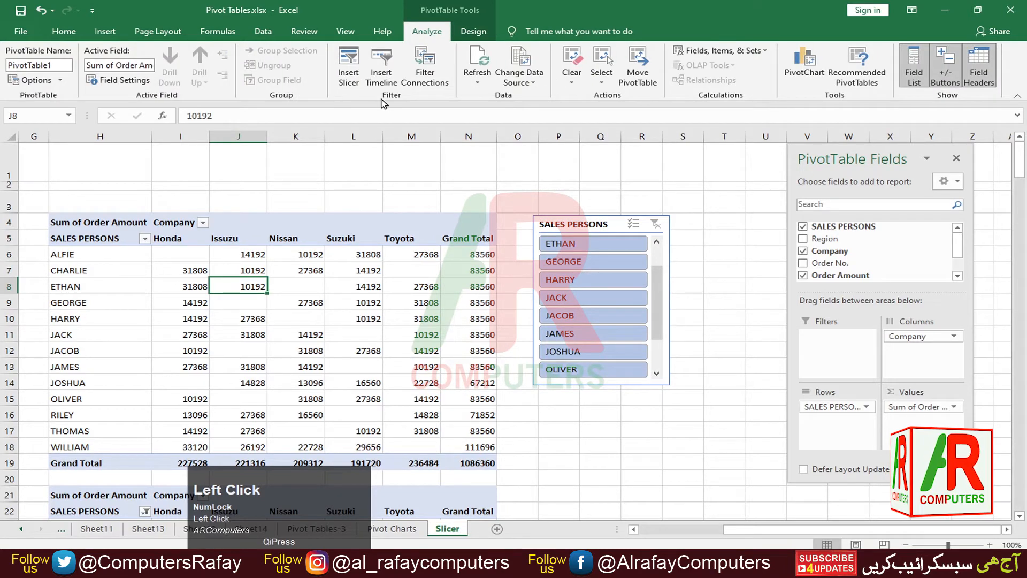
left_click(348, 66)
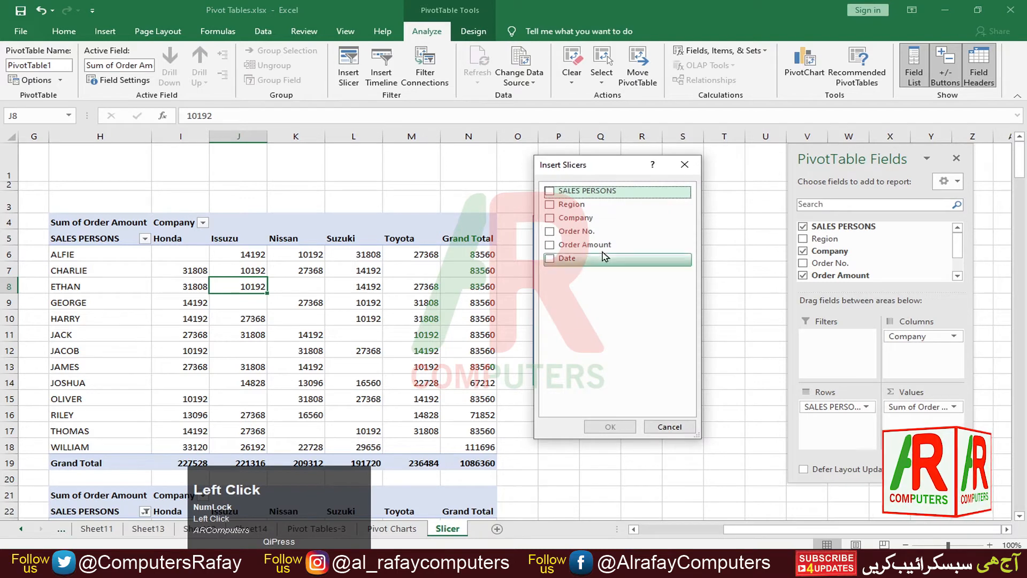
left_click_drag(574, 162, 723, 206)
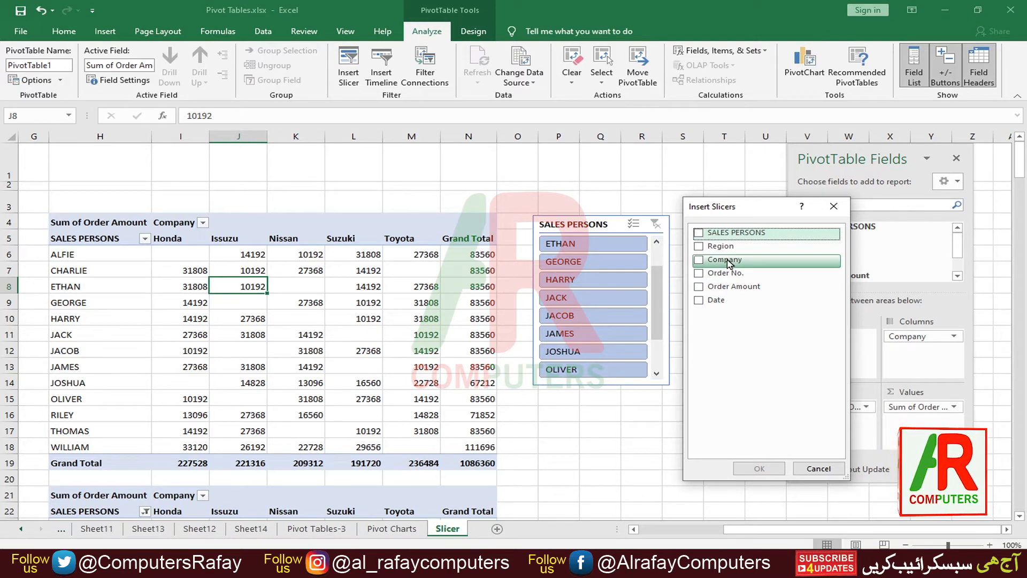
left_click(704, 266)
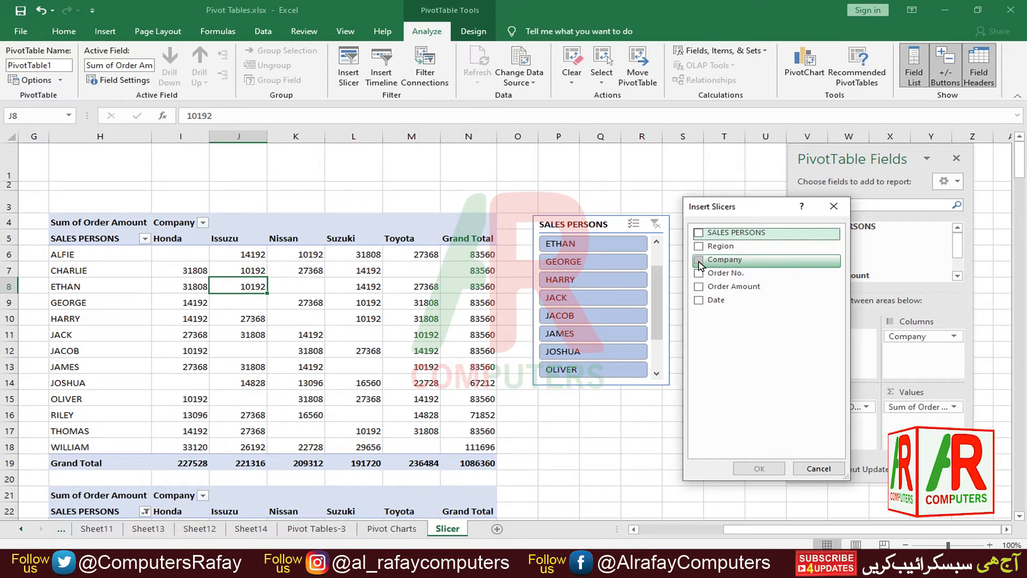
left_click(699, 260)
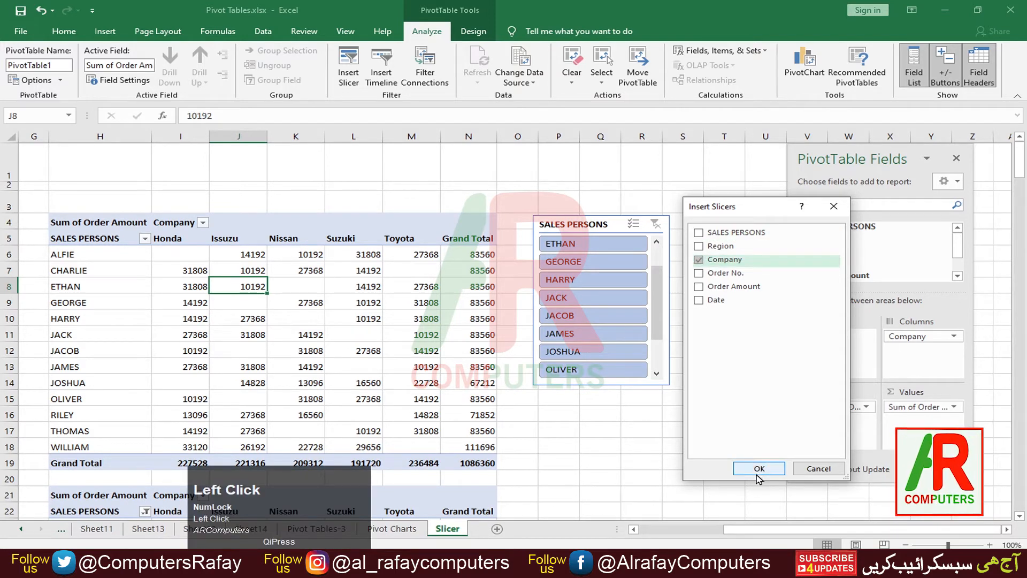
left_click(759, 468)
Move the Company slicer beside the SALES PERSONS slicer, starting near cell S4.
left_click_drag(514, 259, 741, 228)
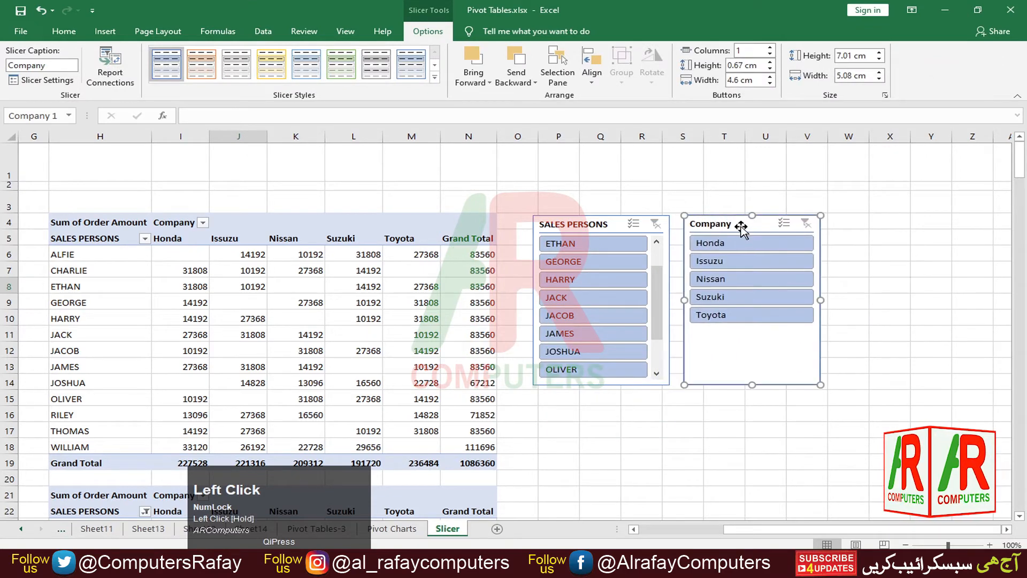
left_click(571, 230)
left_click(720, 224)
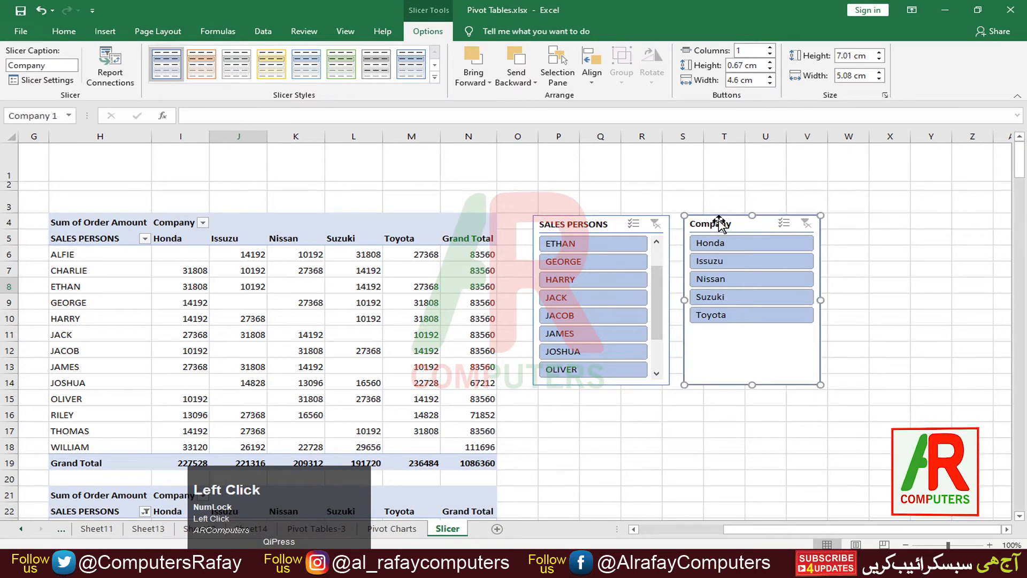
Filter the upper PivotTable by the third sales person, switching the Company slicer from Honda to Issuzu and finally to Toyota.
left_click(568, 248)
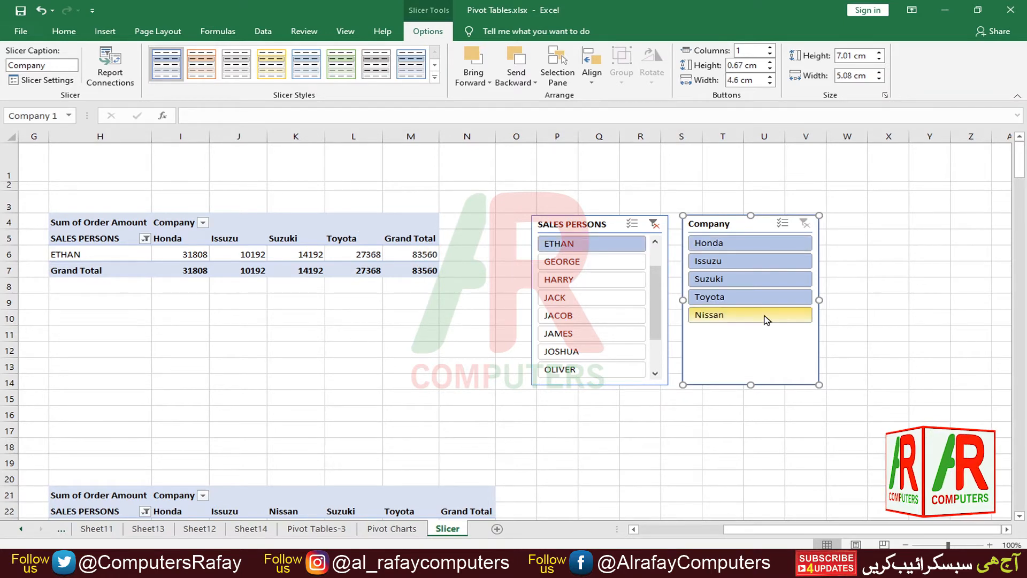
left_click(744, 245)
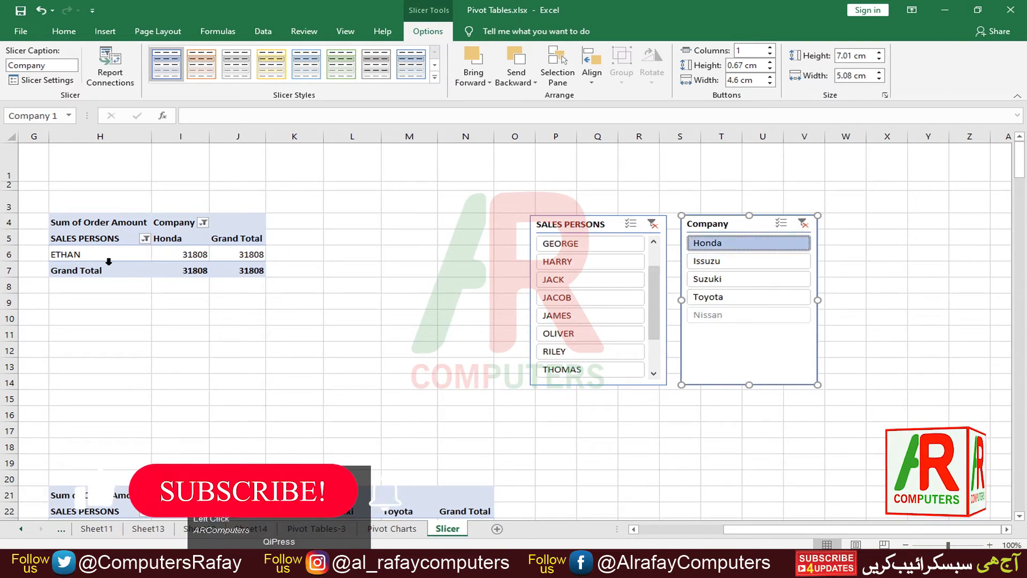
left_click(748, 260)
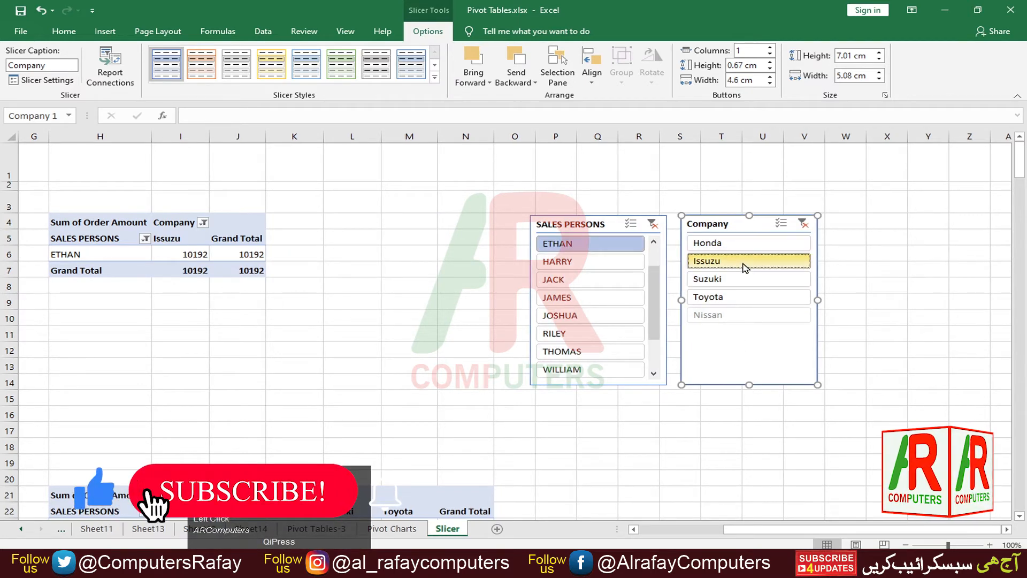
left_click(752, 290)
left_click(752, 298)
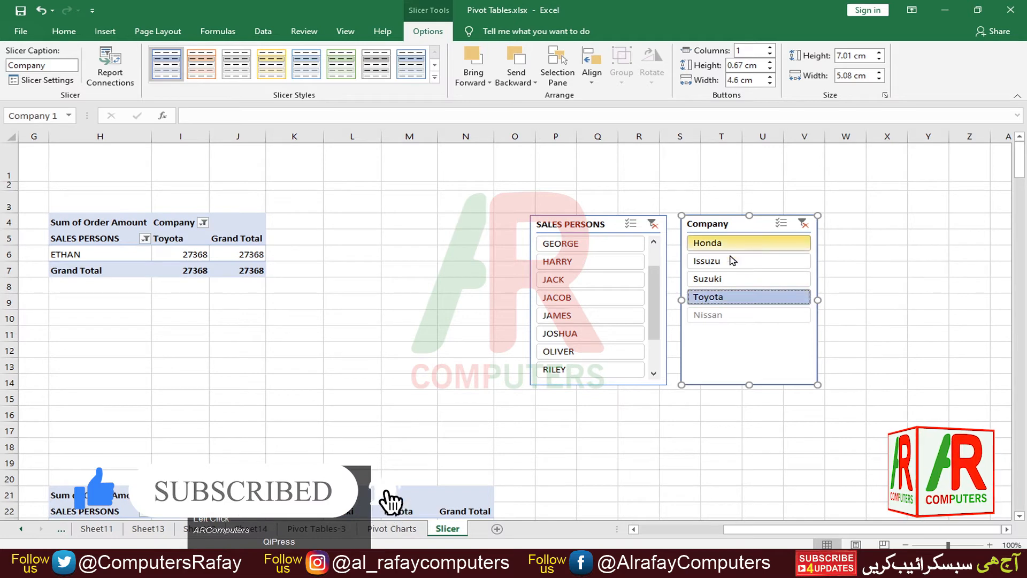
With Toyota selected, filter the PivotTable by the seventh, fourth and eighth sales persons of the full list in turn.
left_click_drag(652, 327, 654, 287)
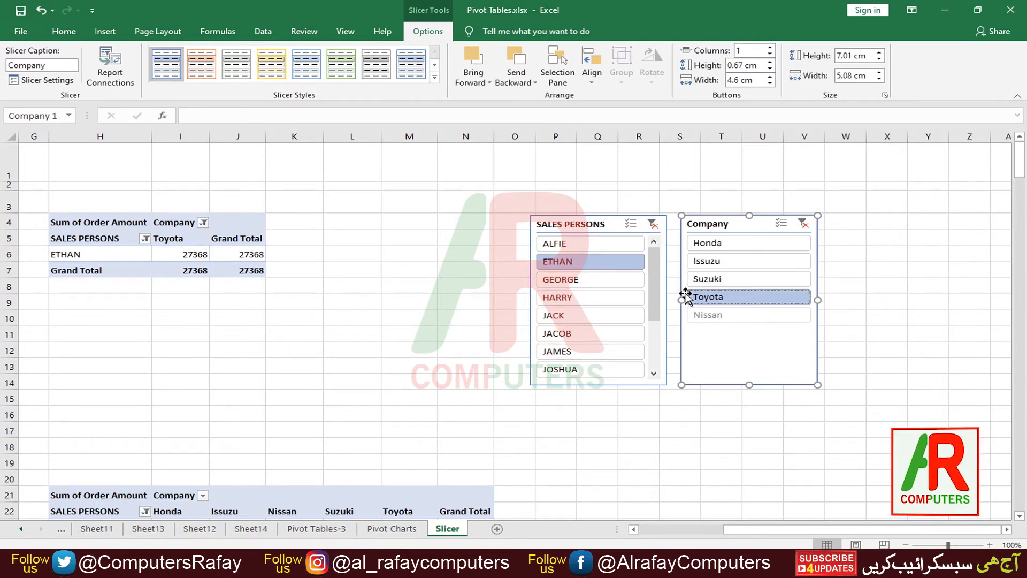
left_click(577, 337)
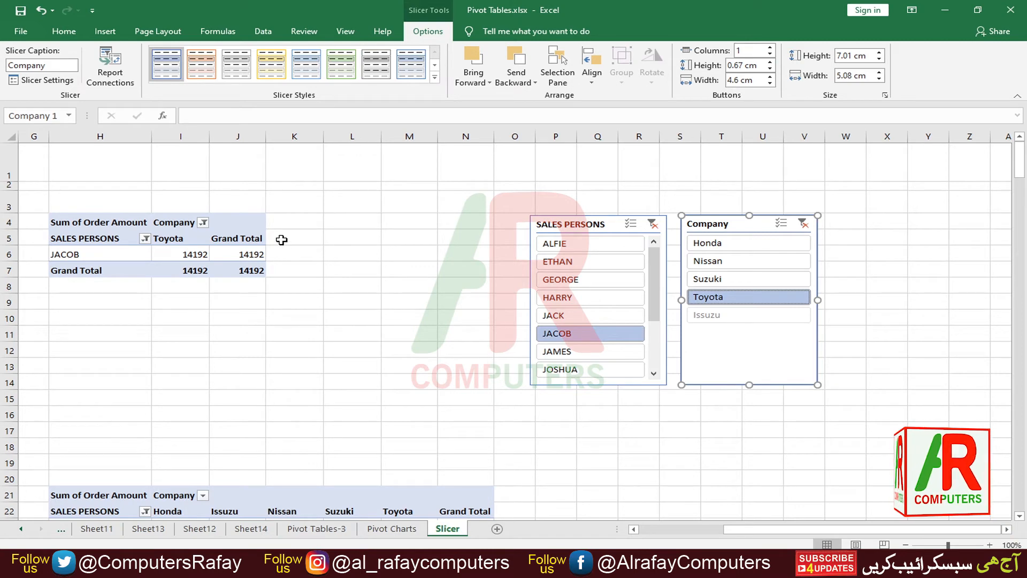
left_click(561, 283)
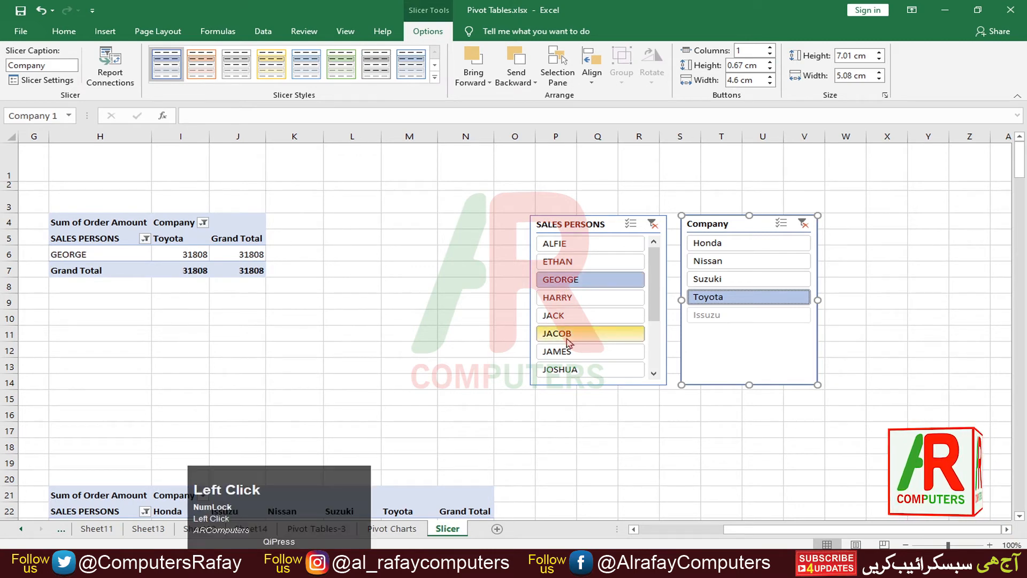
left_click(588, 353)
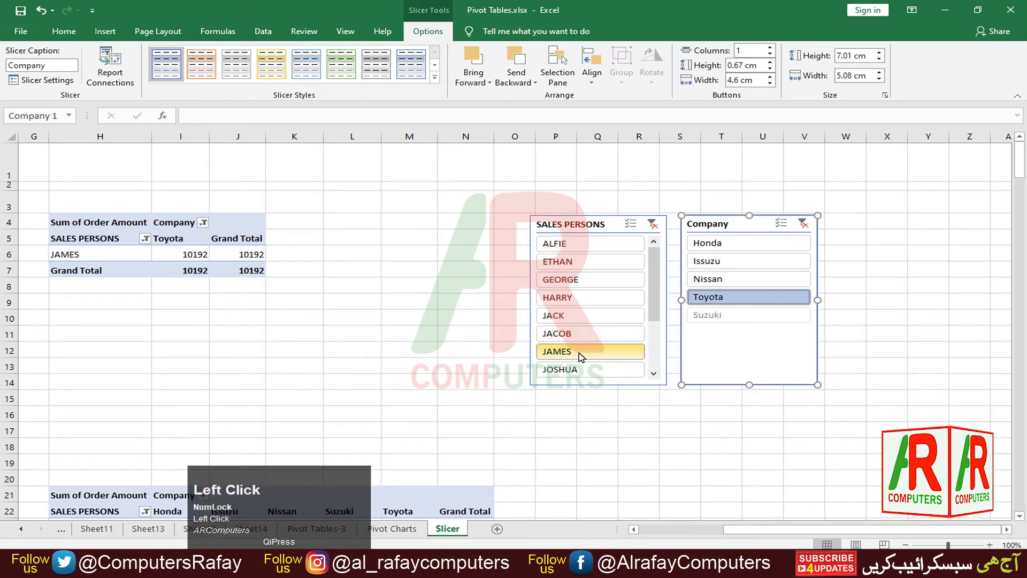
Switch the company filter to Honda, then clear the filters of both slicers.
left_click(716, 244)
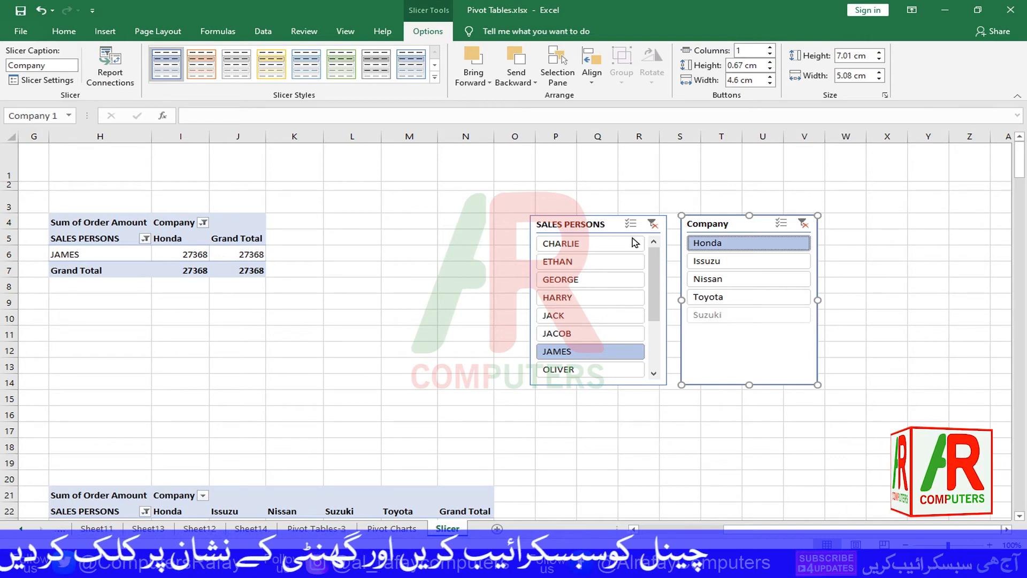
left_click(653, 223)
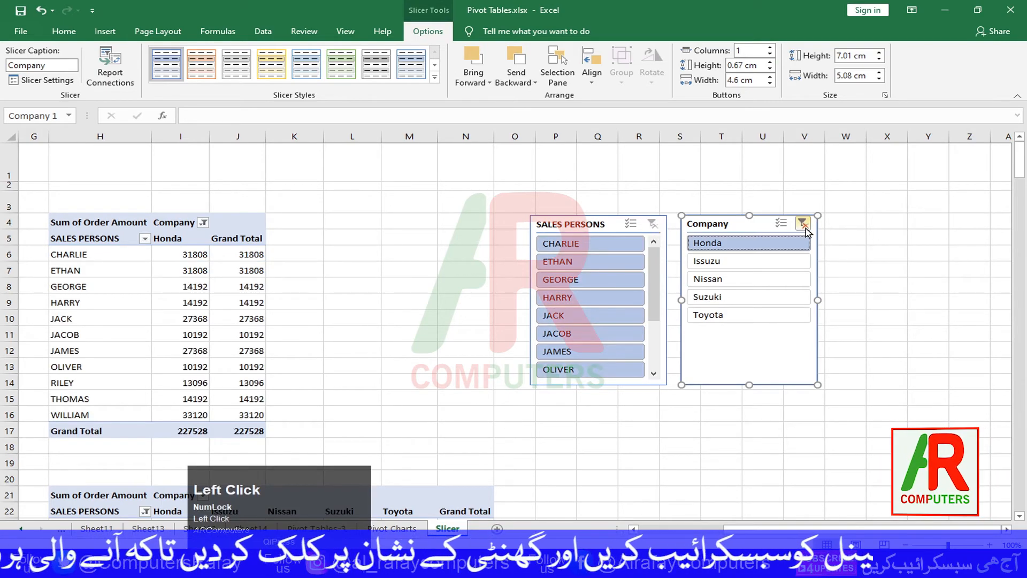
left_click(802, 223)
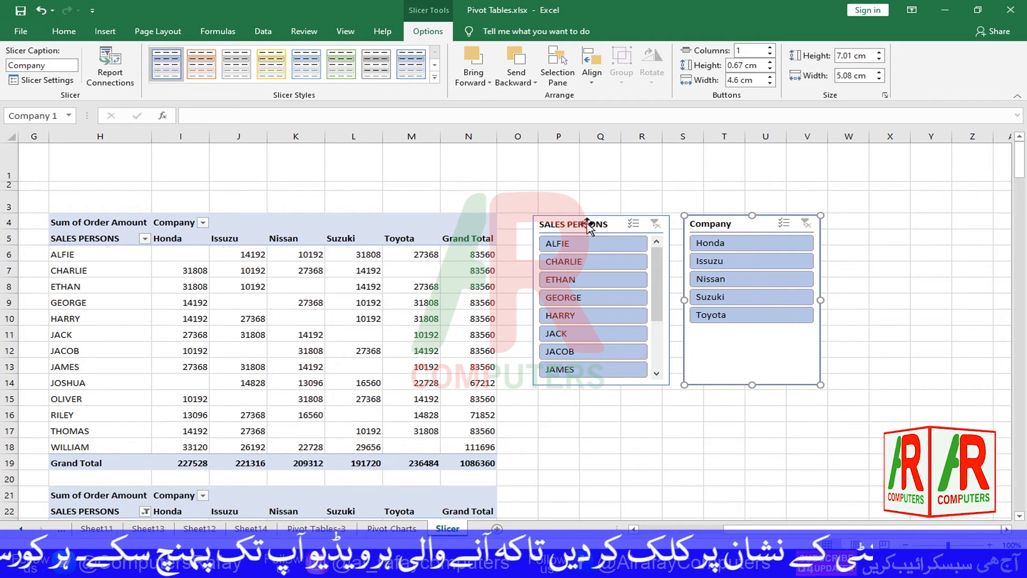
In the SALES PERSONS slicer's settings, append the third sales person's name in lower case to the header caption.
left_click_drag(603, 227, 594, 224)
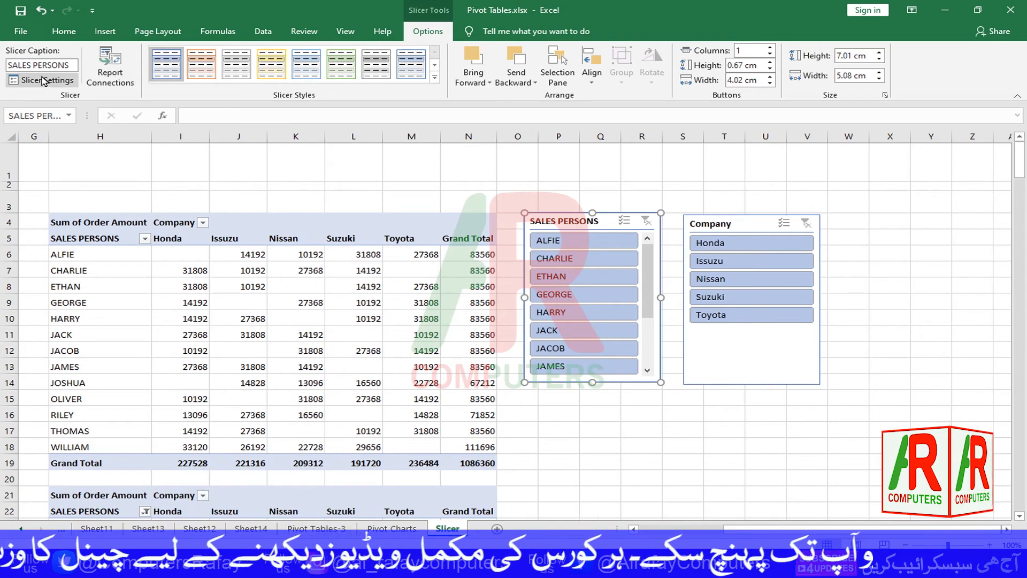
left_click(554, 219)
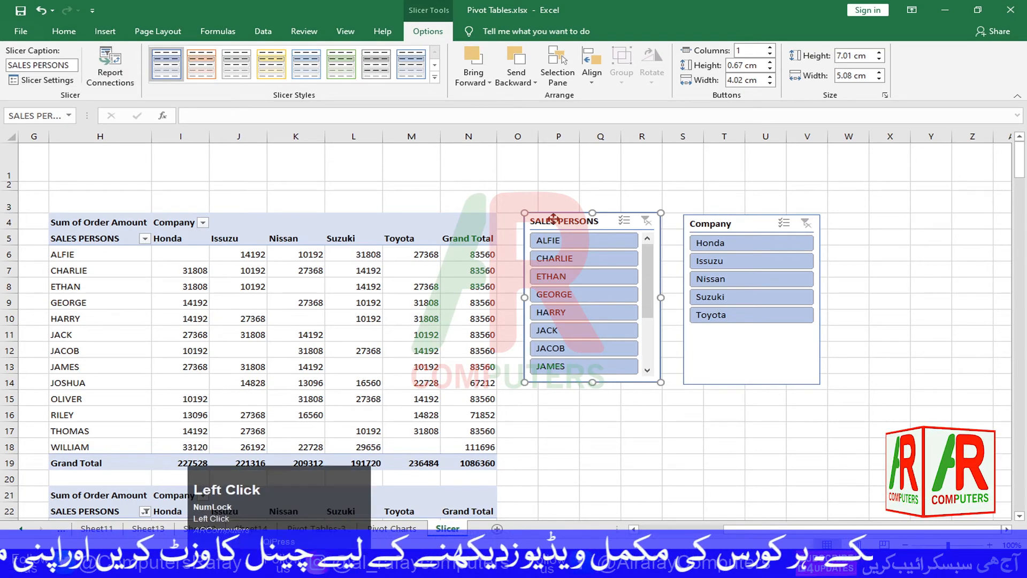
left_click(69, 65)
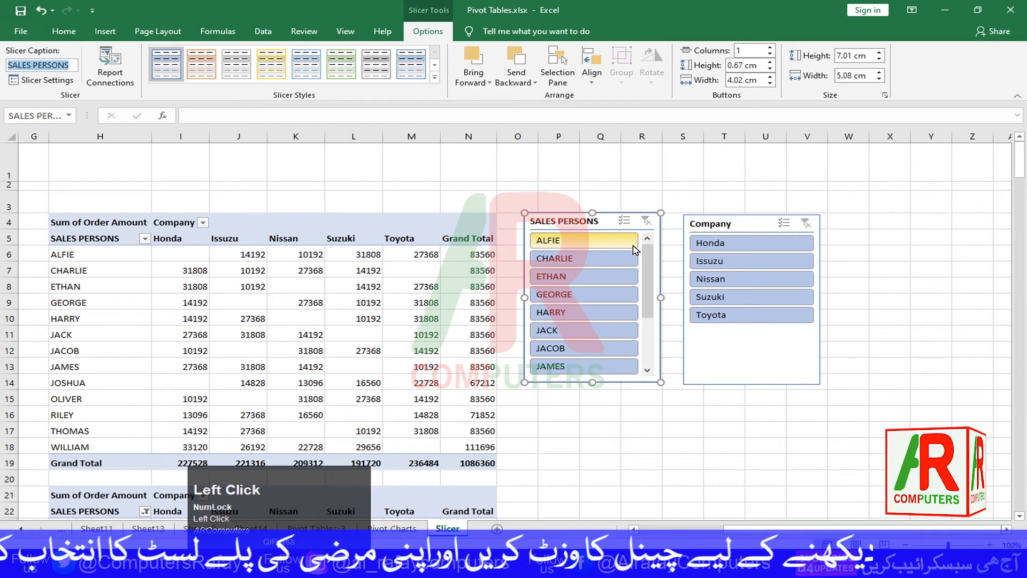
left_click(42, 80)
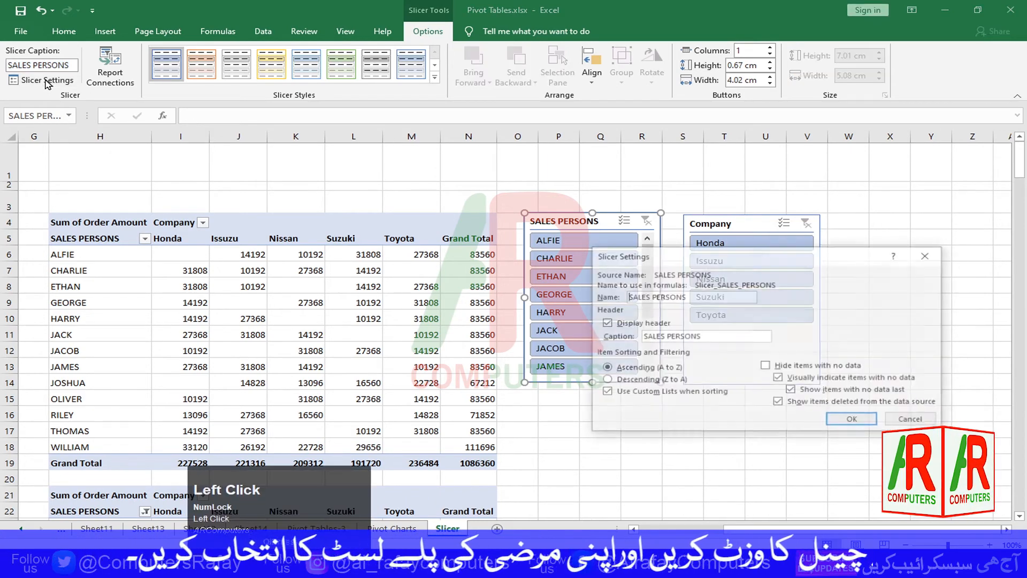
left_click_drag(683, 264, 694, 149)
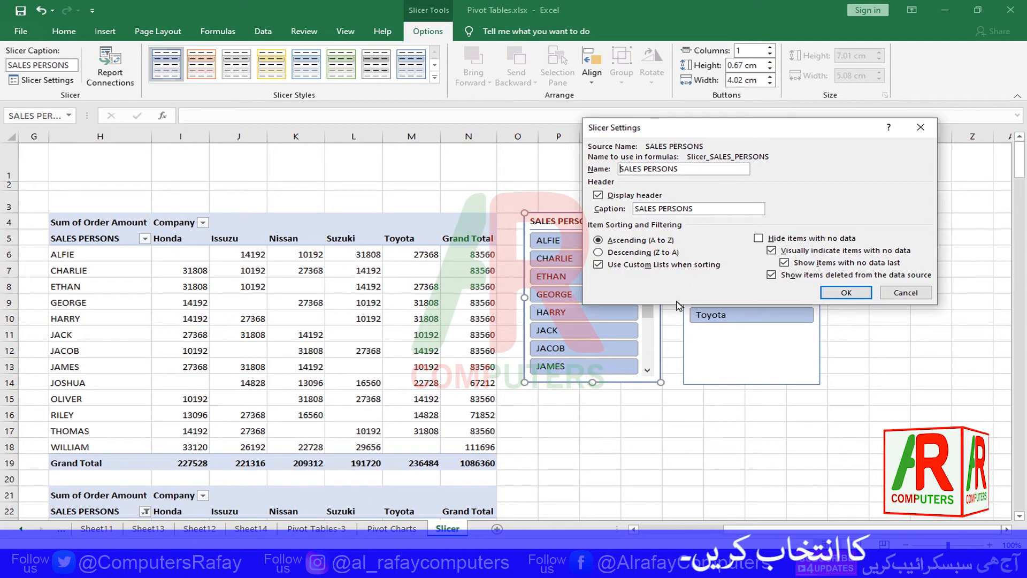
left_click_drag(706, 128, 775, 191)
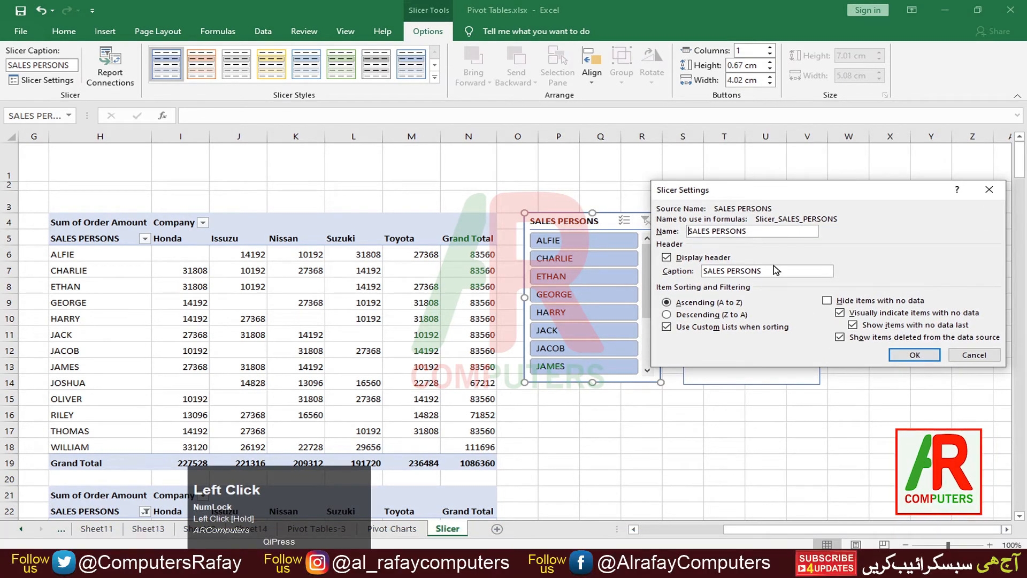
left_click(756, 231)
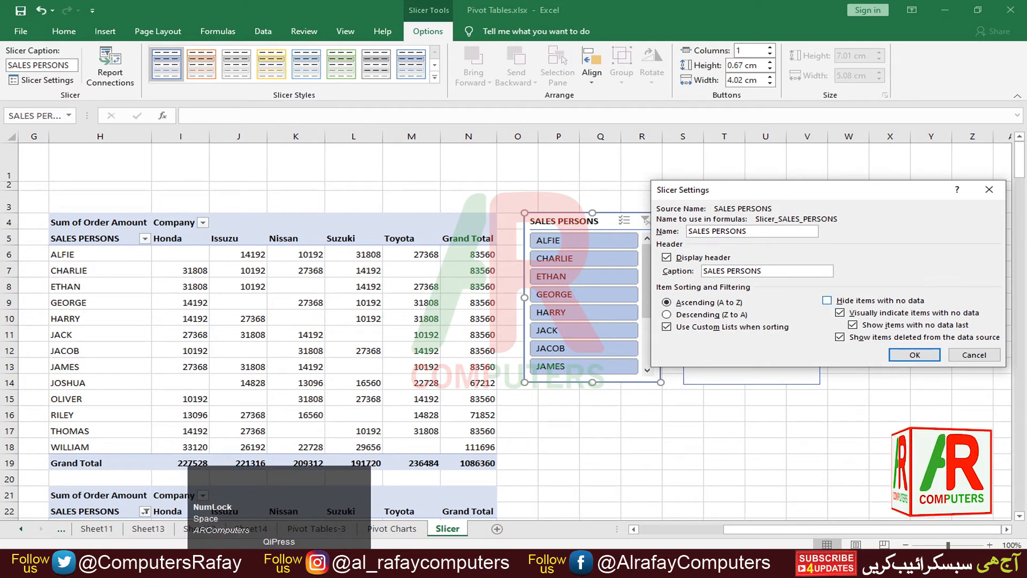
type("ethan")
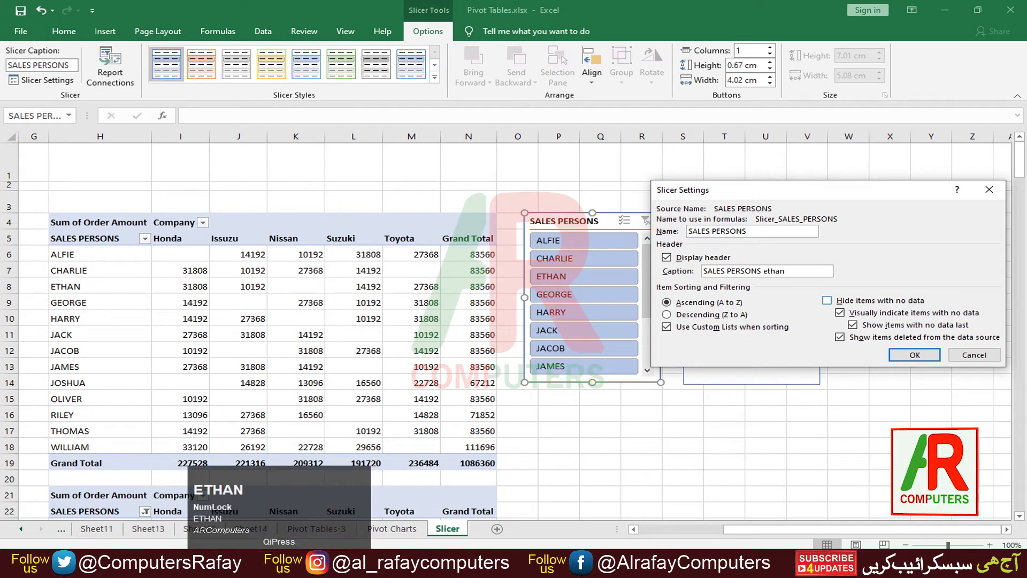
left_click(915, 356)
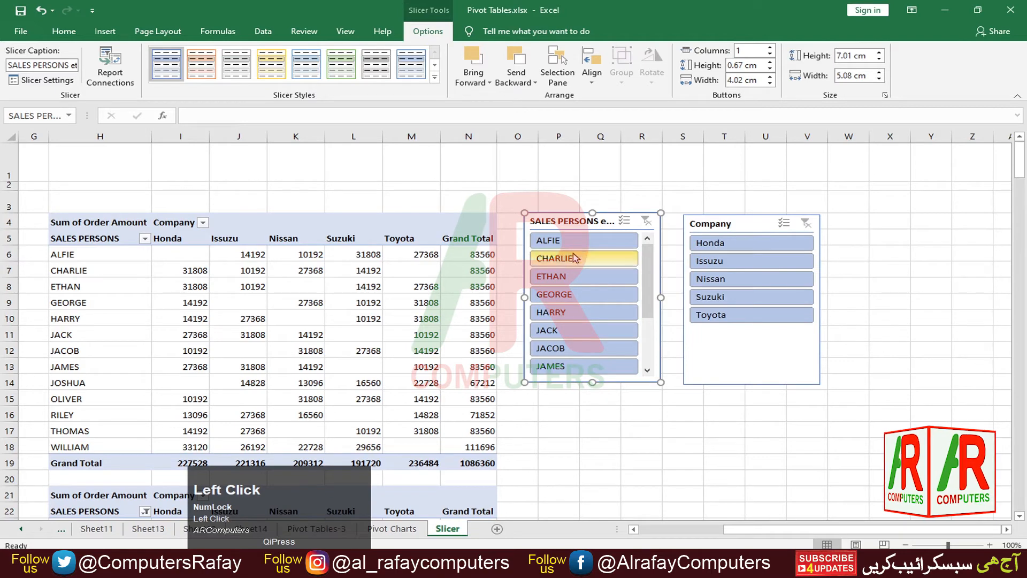
Move the Company slicer away to start near cell U4 and widen the SALES PERSONS slicer to about 7.67 cm.
left_click_drag(738, 229, 810, 223)
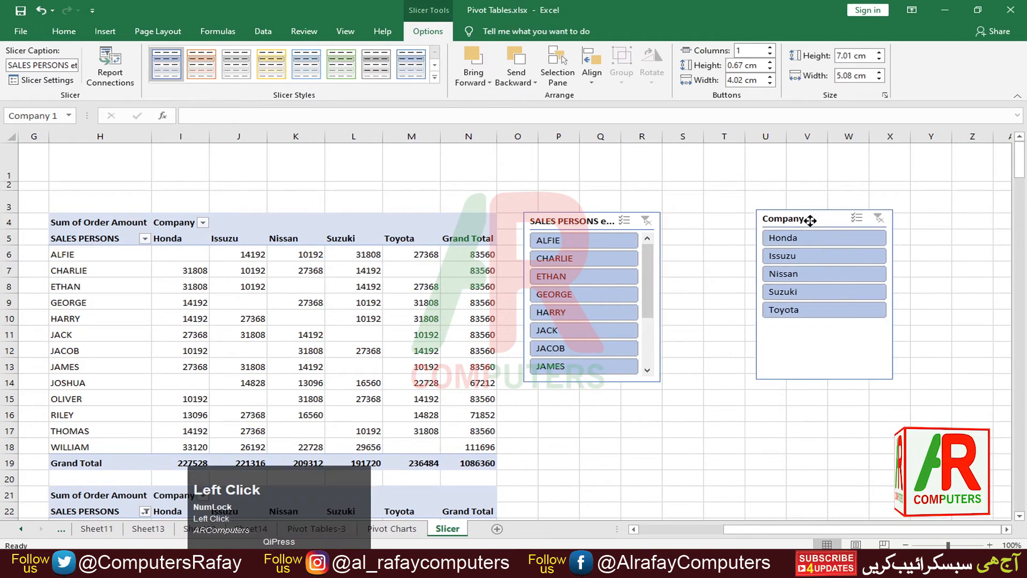
left_click(658, 301)
left_click_drag(660, 296, 731, 296)
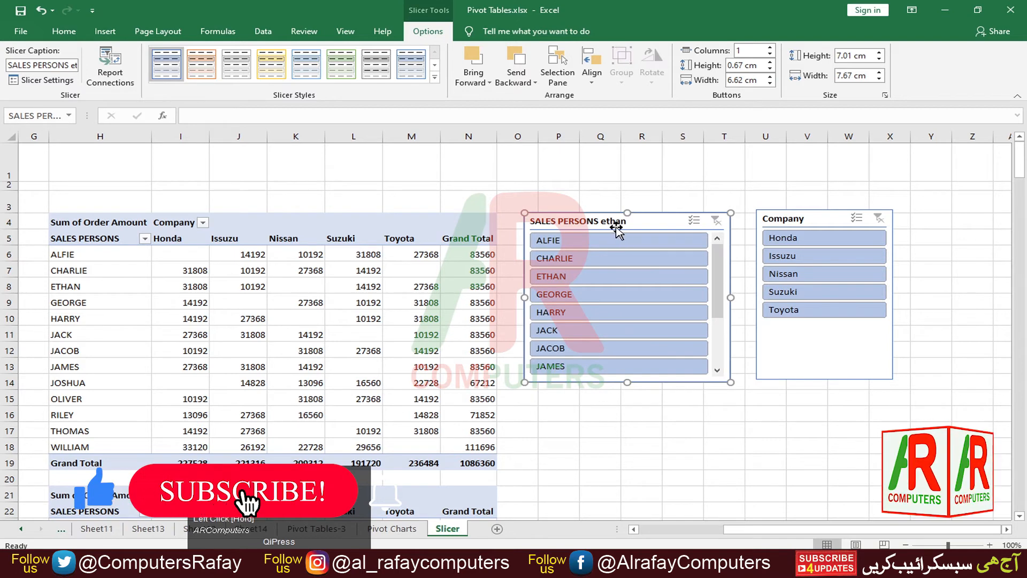
Filter the PivotTable by the third sales person and clear that filter again.
left_click(615, 276)
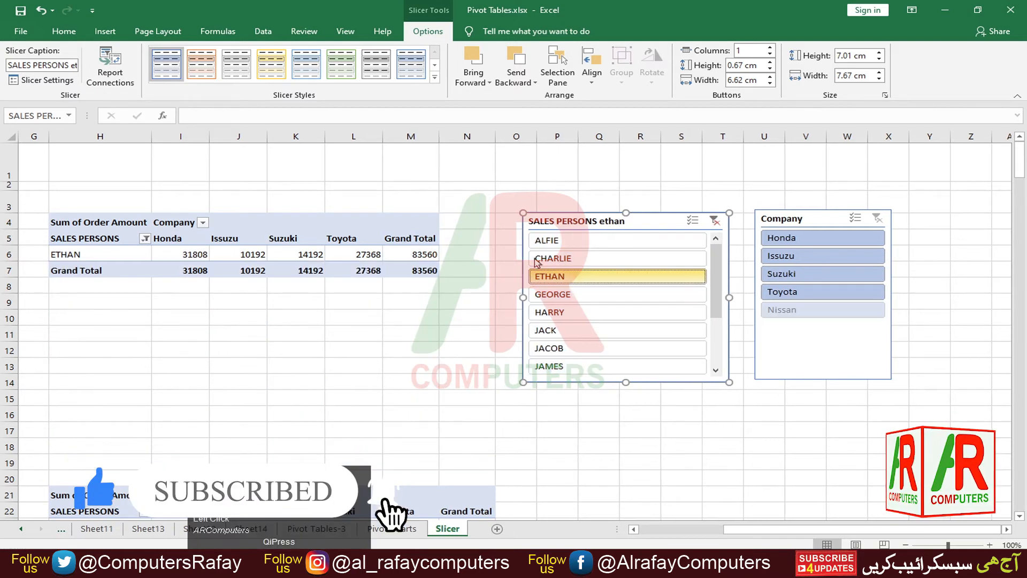
left_click(714, 221)
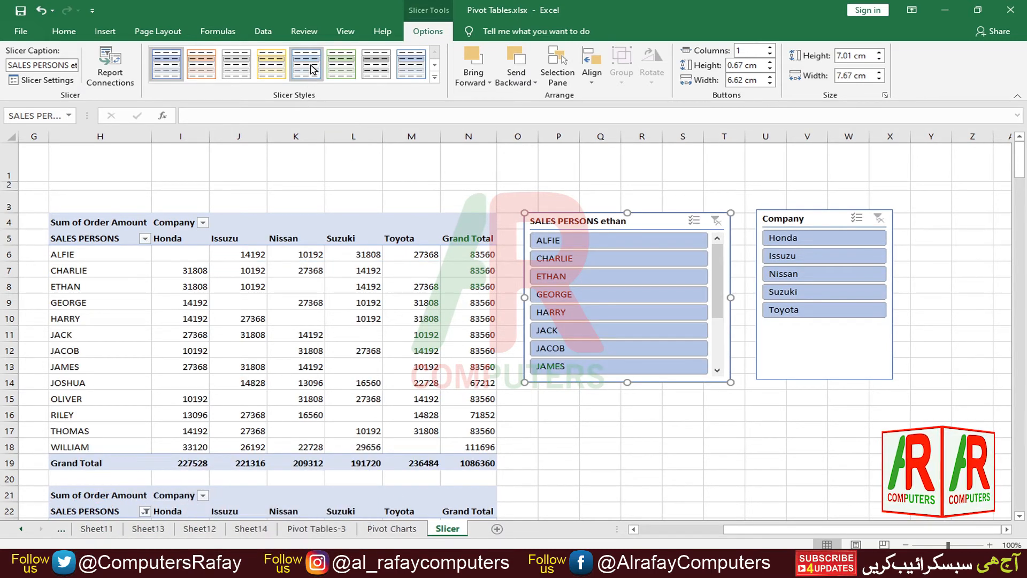
Style the SALES PERSONS slicer in solid light blue, after trying gold and grey, and the Company slicer in solid orange.
left_click(578, 218)
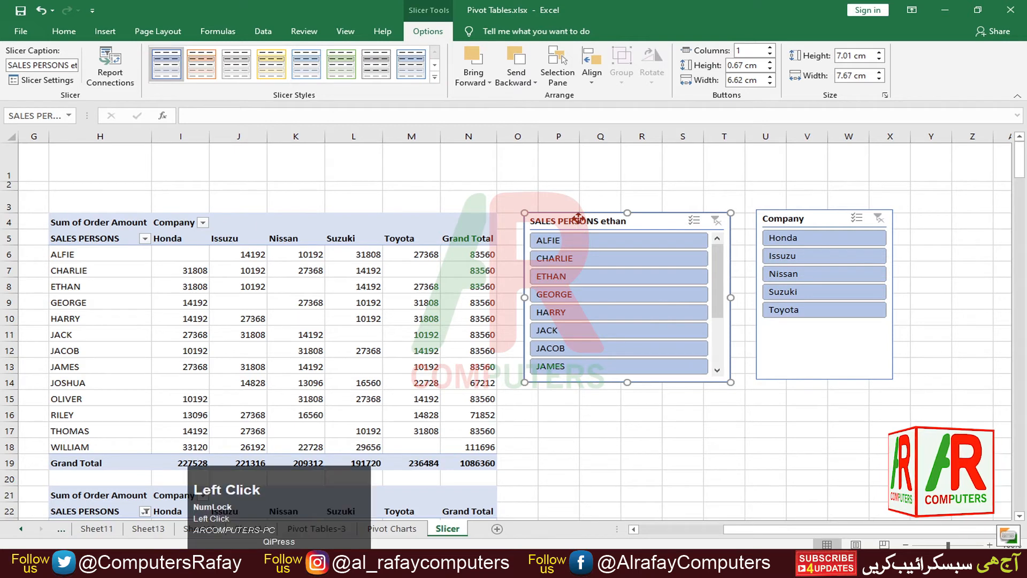
left_click(434, 80)
left_click(348, 133)
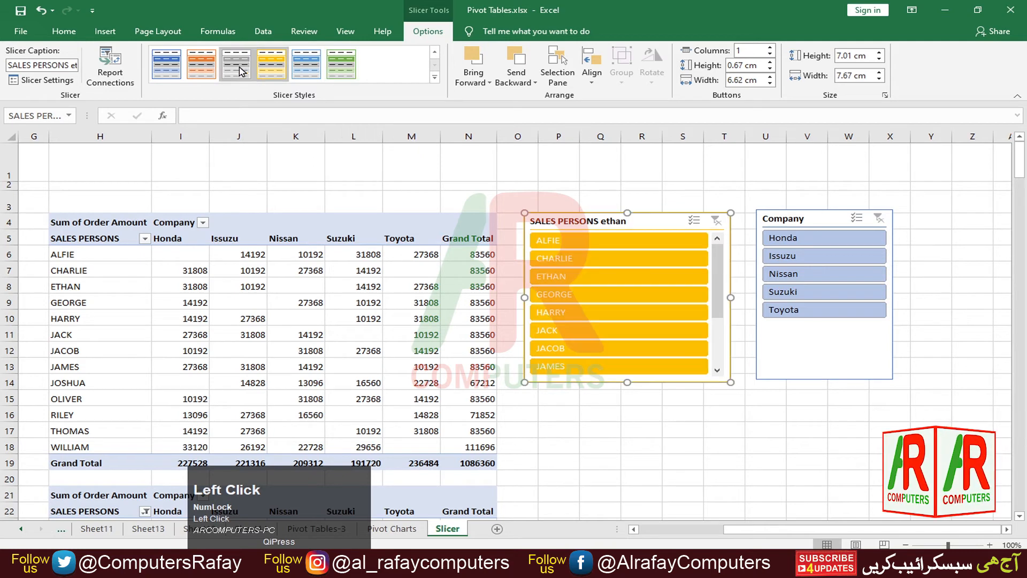
left_click(342, 73)
left_click(435, 79)
left_click(240, 126)
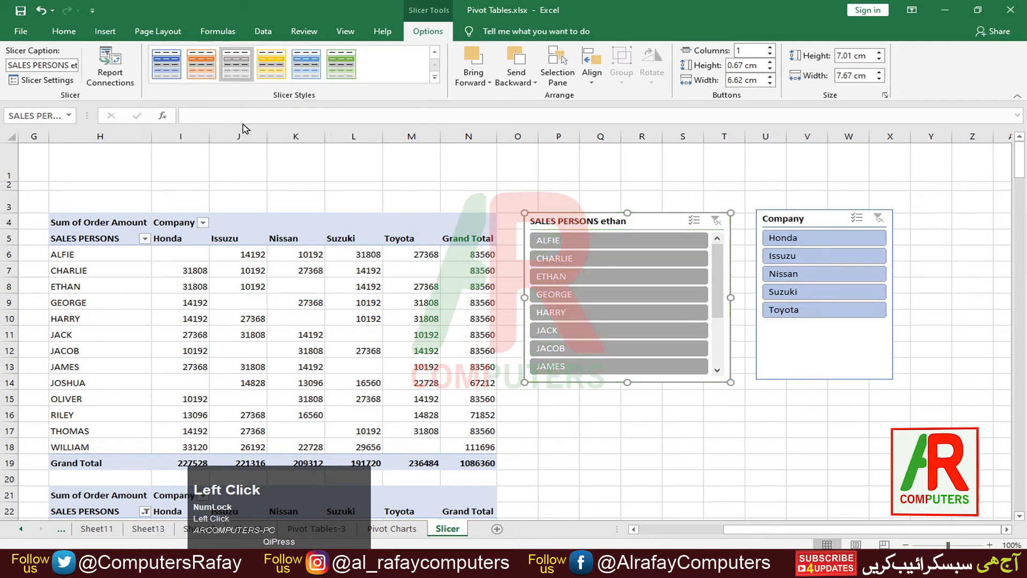
left_click(306, 63)
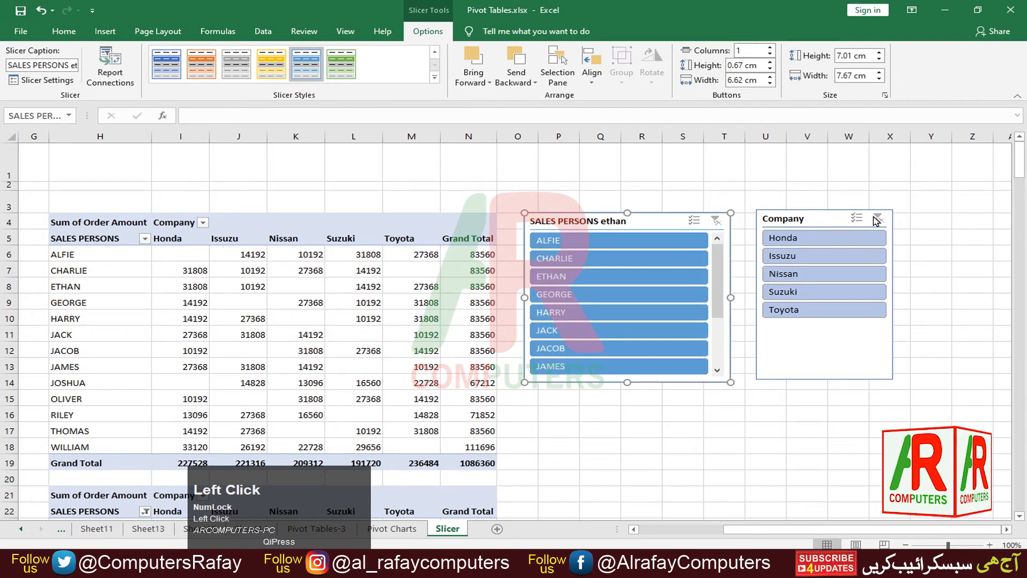
left_click(828, 221)
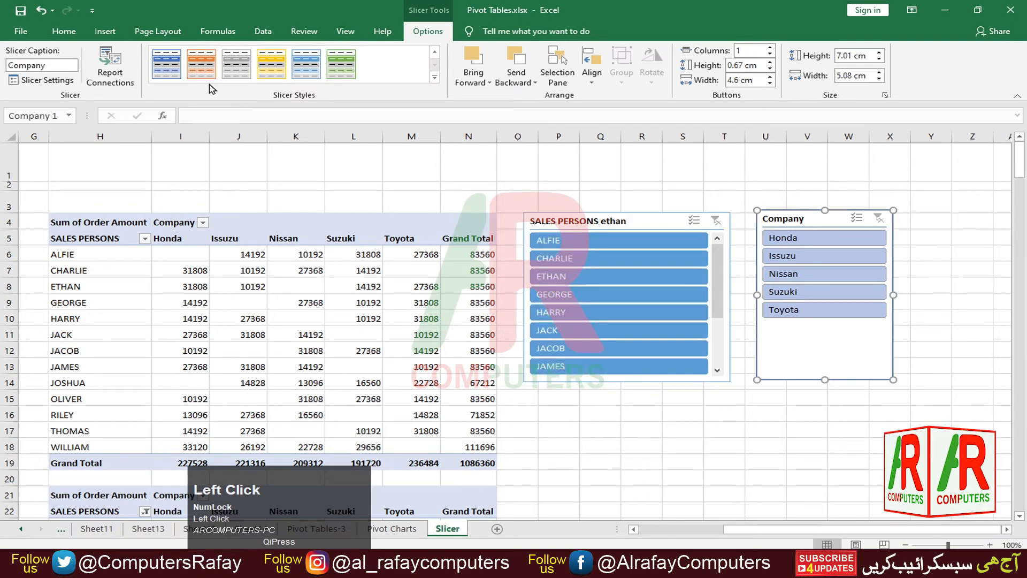
left_click(204, 65)
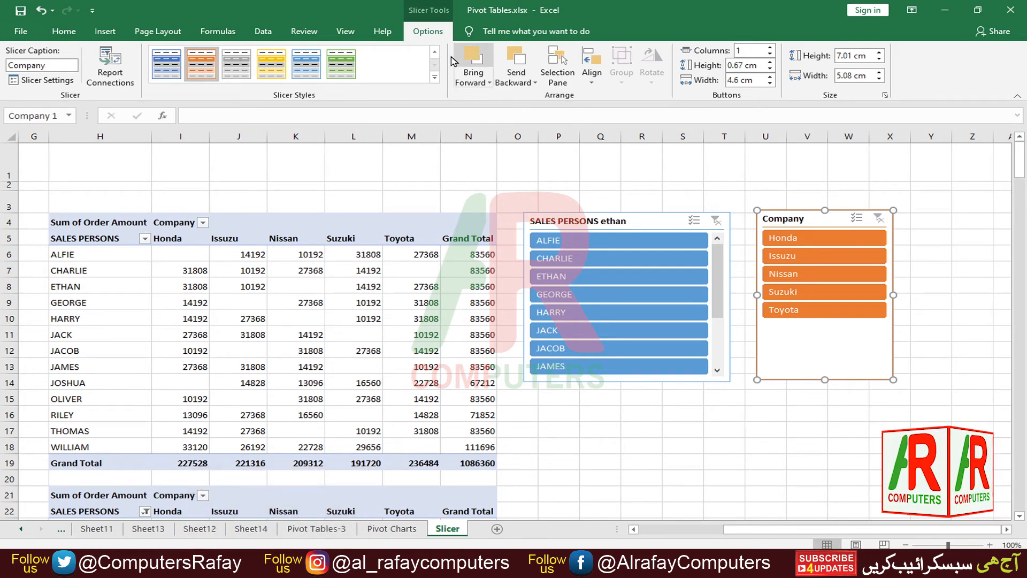
Move the Company slicer so it overlaps the SALES PERSONS slicer, send it one level backward, and bring it forward again.
left_click_drag(790, 222, 686, 224)
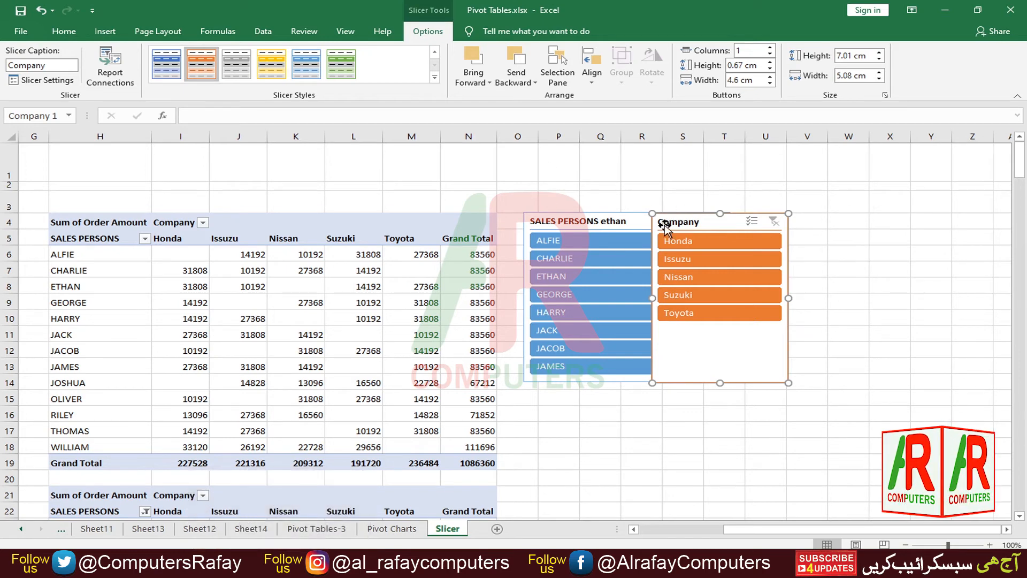
left_click(537, 85)
left_click(537, 101)
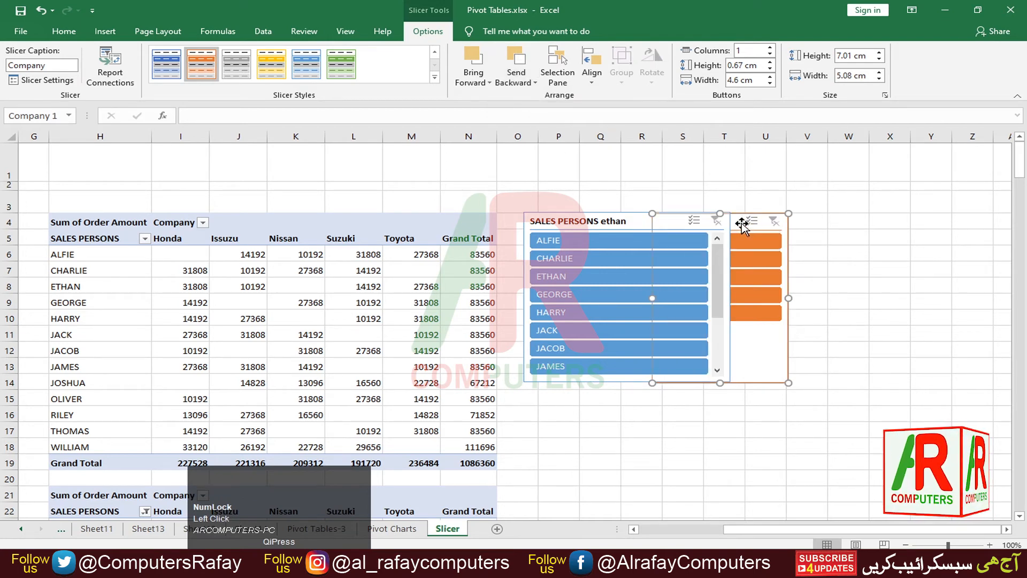
left_click(487, 84)
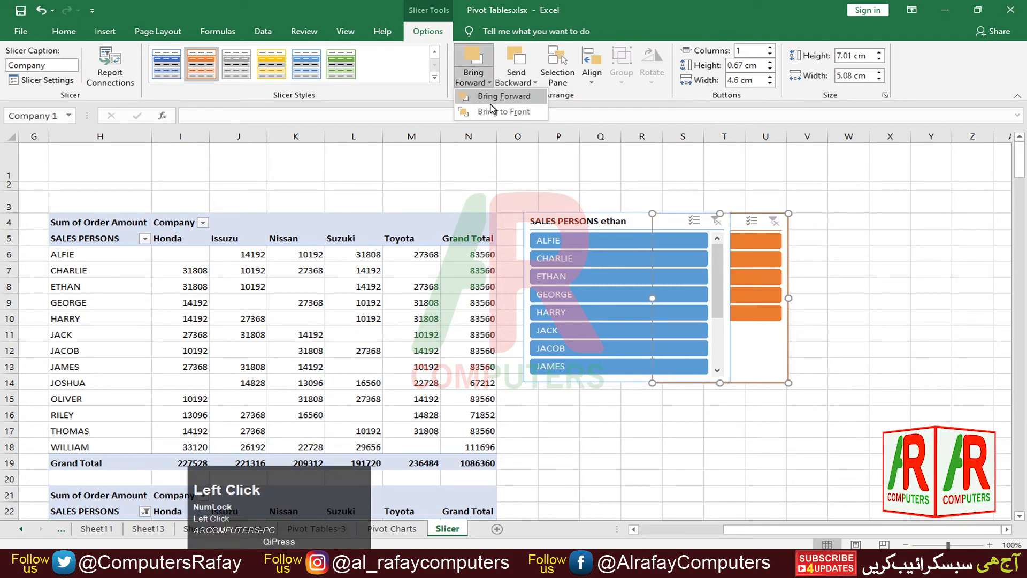
left_click(491, 98)
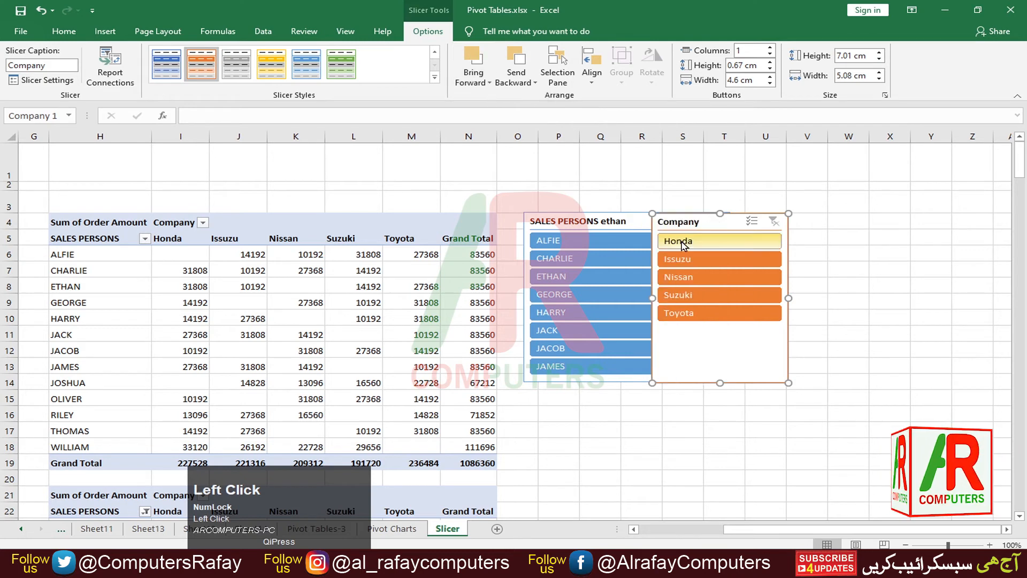
Move the Company slicer down to about row 8 and align the tops of both slicers.
left_click_drag(694, 219, 693, 282)
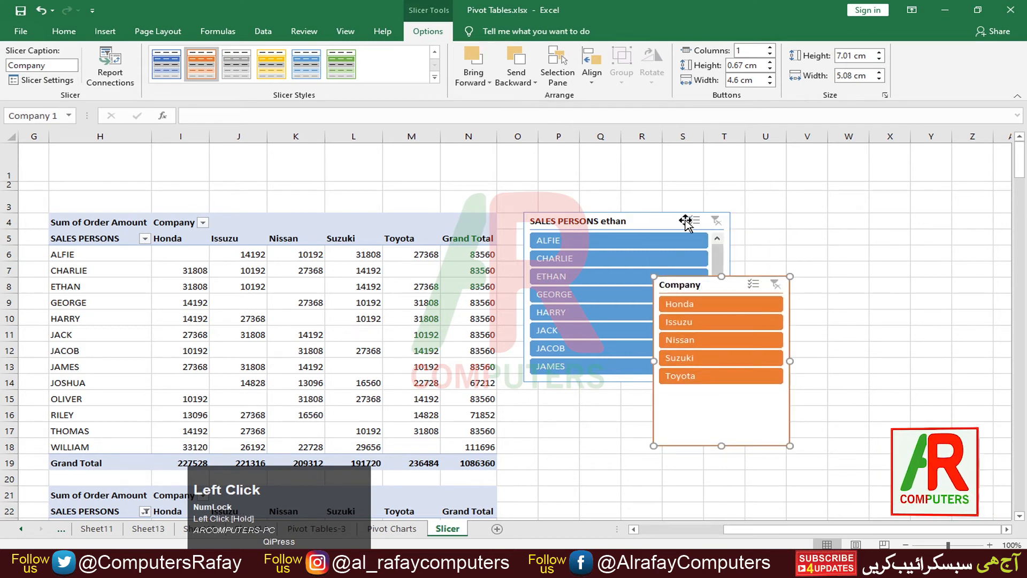
left_click(659, 221, "shift")
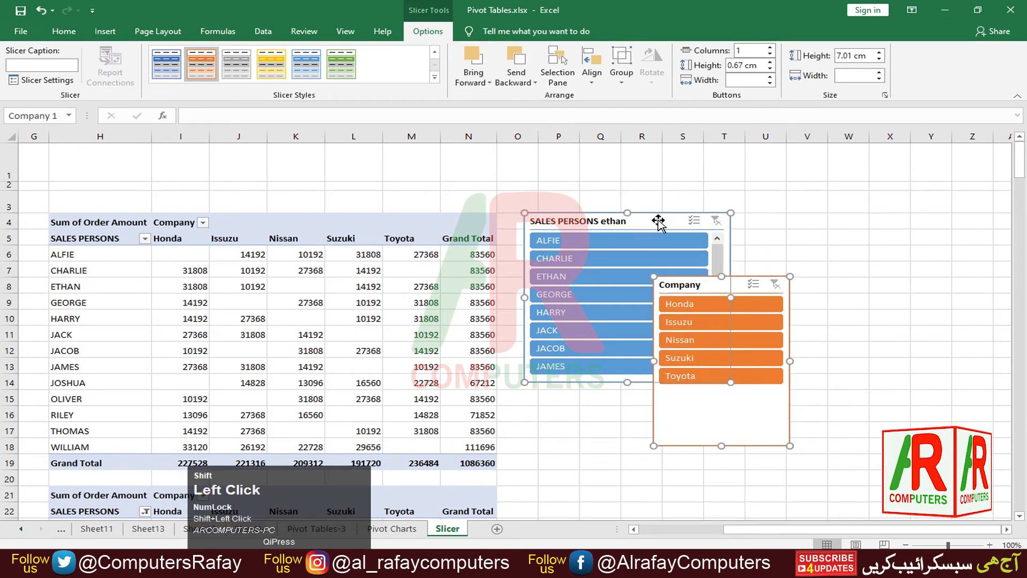
left_click(594, 83)
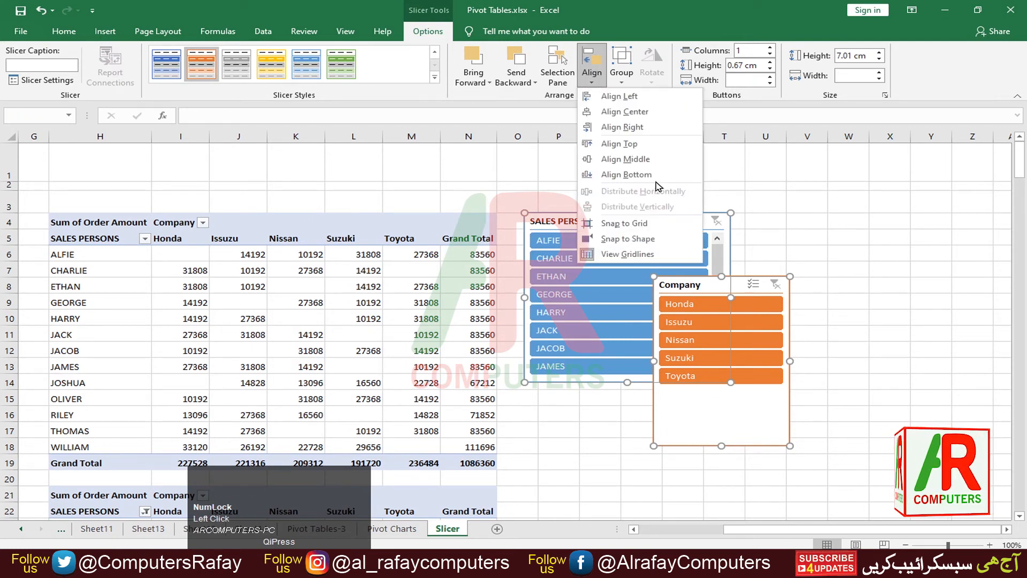
left_click(620, 143)
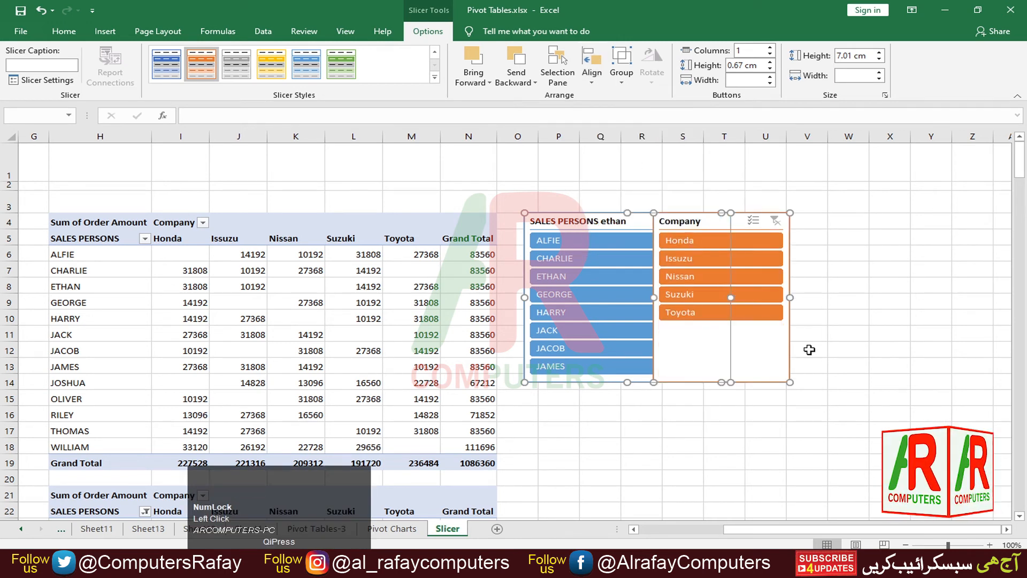
left_click(797, 275)
Place the Company slicer below the SALES PERSONS slicer, starting near row 14, and align the left edges of both slicers.
left_click_drag(715, 223, 629, 385)
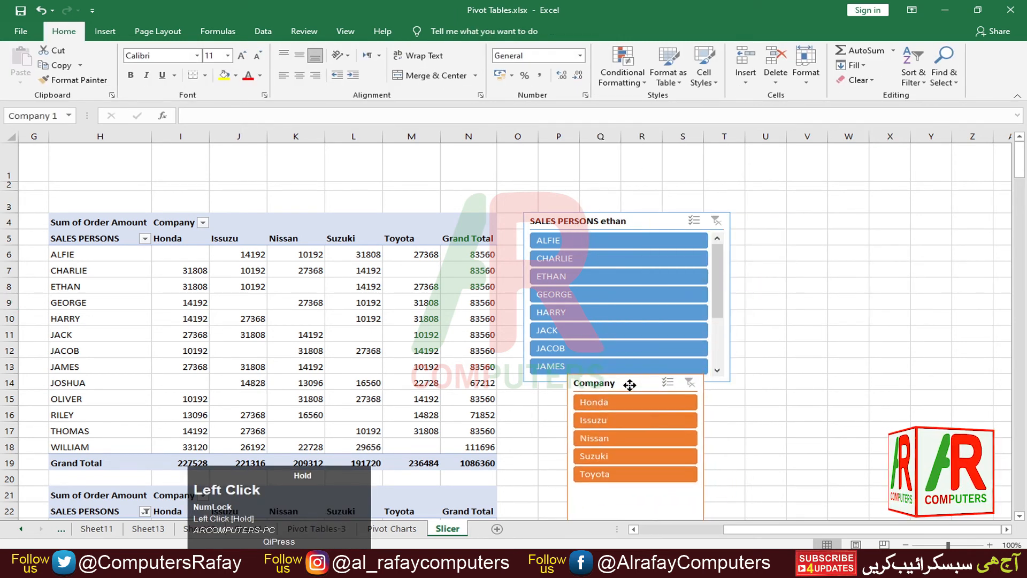
left_click(634, 221, "shift")
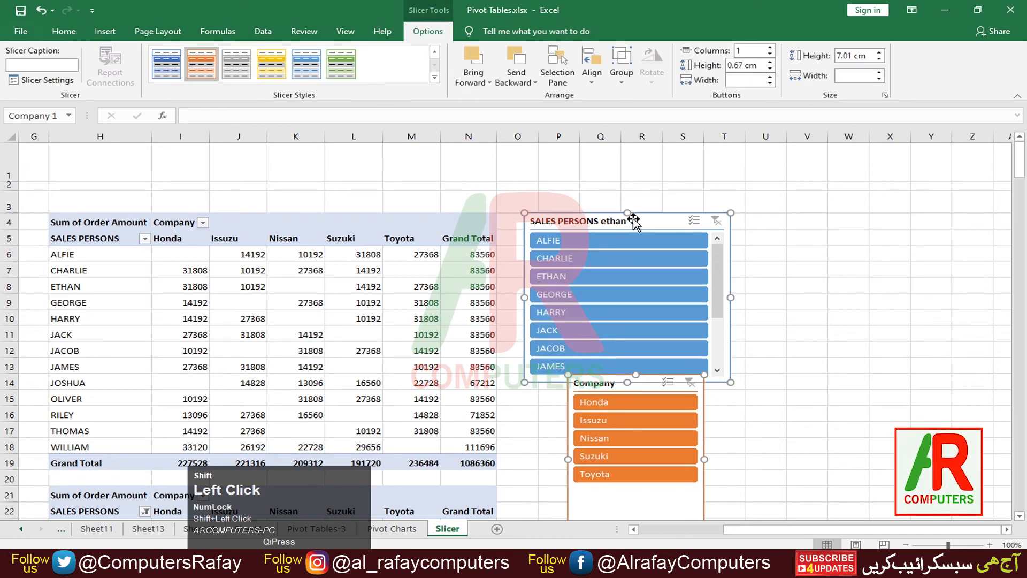
left_click(592, 84)
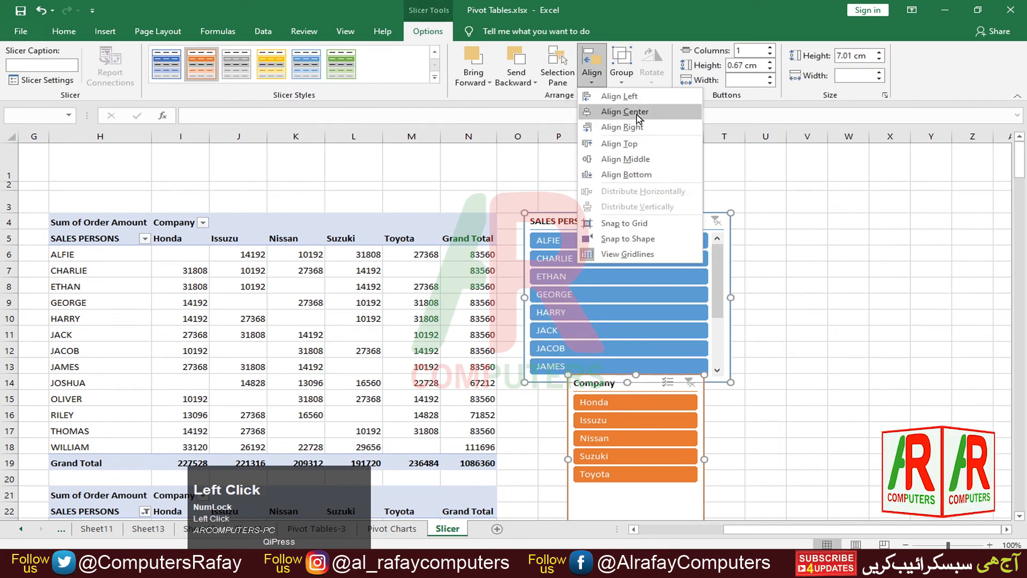
left_click(615, 96)
left_click(724, 415)
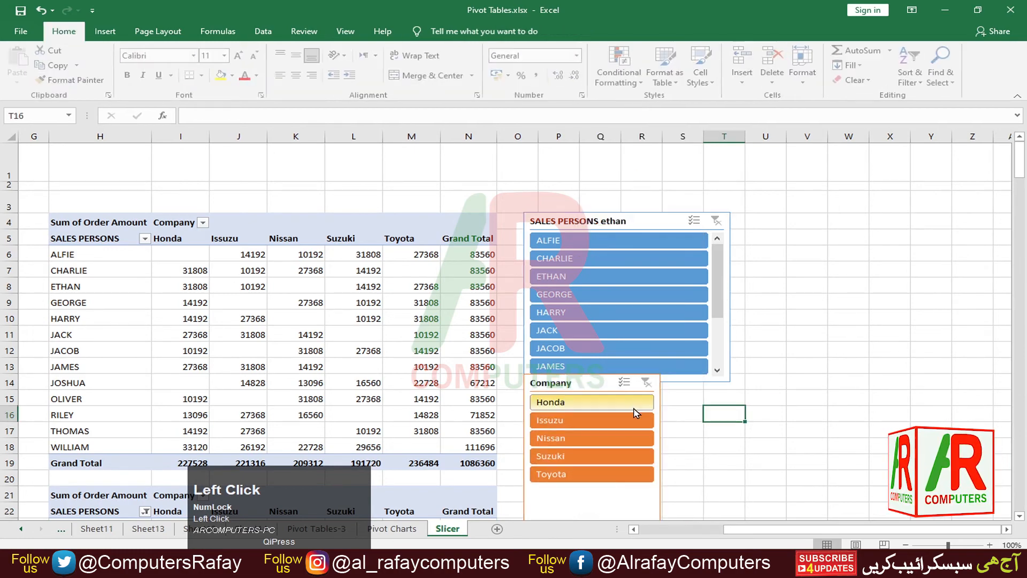
Move the Company slicer beside the SALES PERSONS slicer, starting near column T, and group both slicers.
left_click_drag(592, 379, 807, 218)
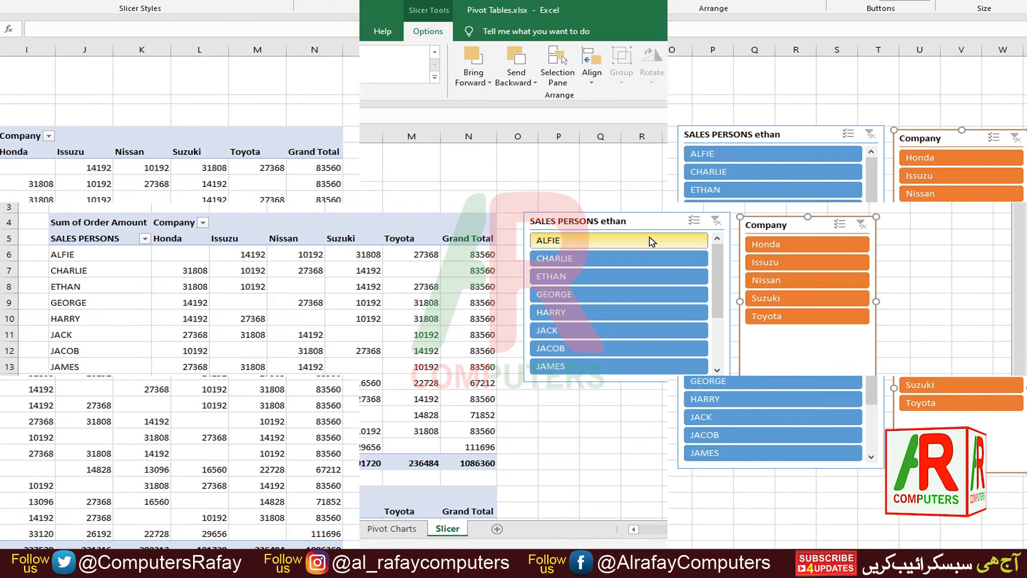
left_click(657, 221)
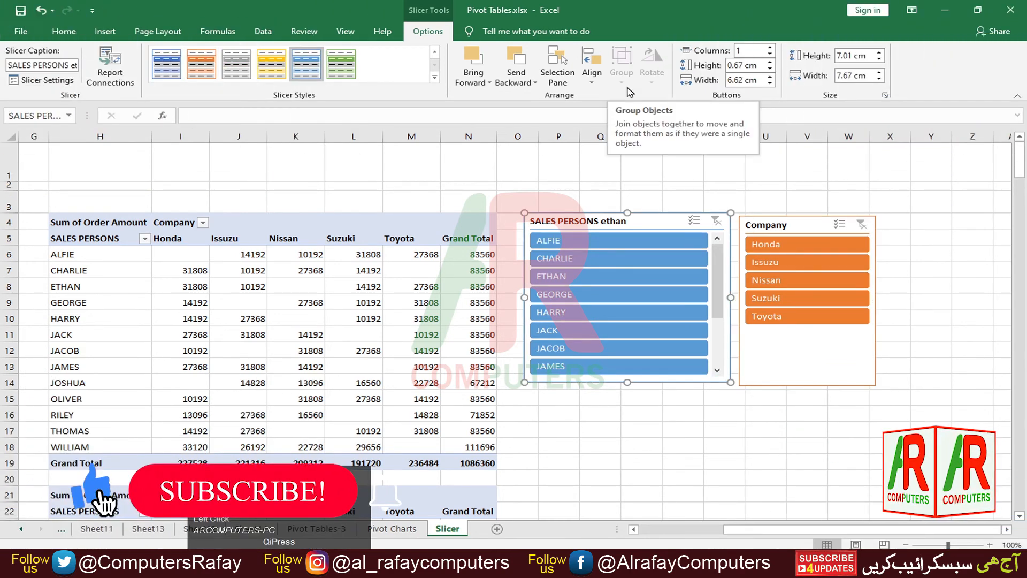
left_click(775, 227, "shift")
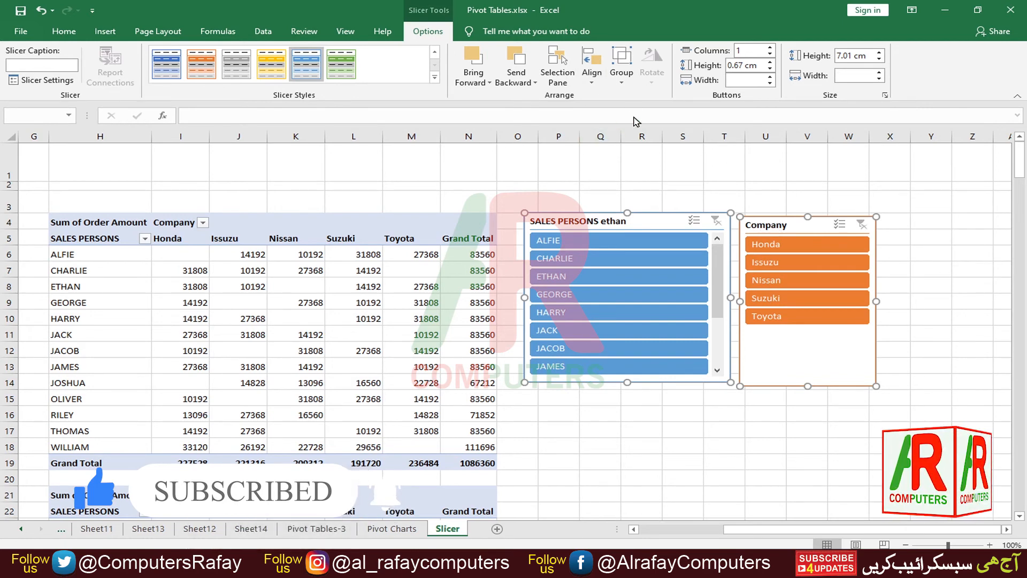
left_click(621, 80)
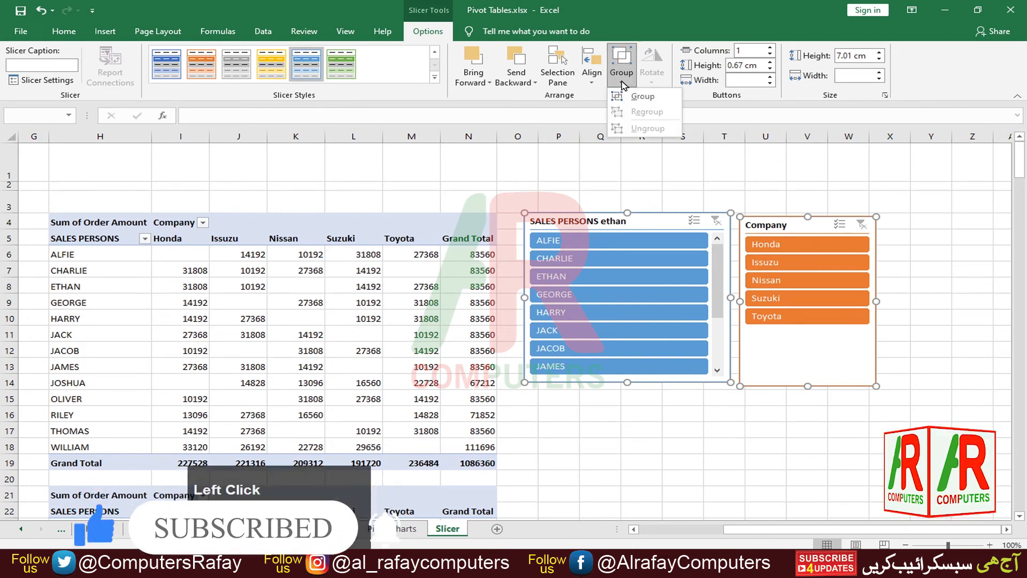
left_click(635, 99)
left_click(683, 461)
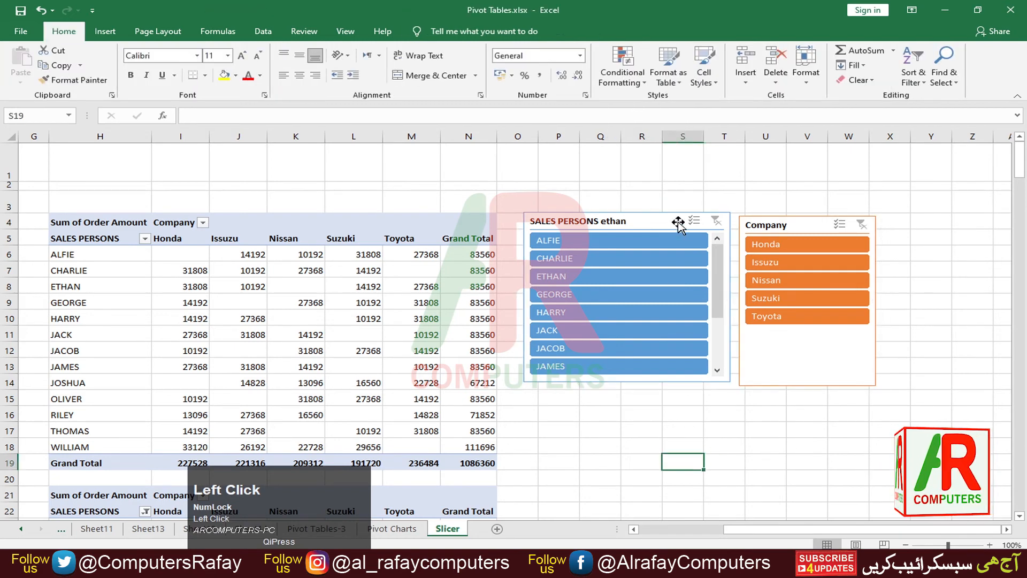
Undo the separate move of the SALES PERSONS slicer and place the whole slicer group just beside the upper PivotTable, starting near column O.
left_click_drag(658, 220, 693, 220)
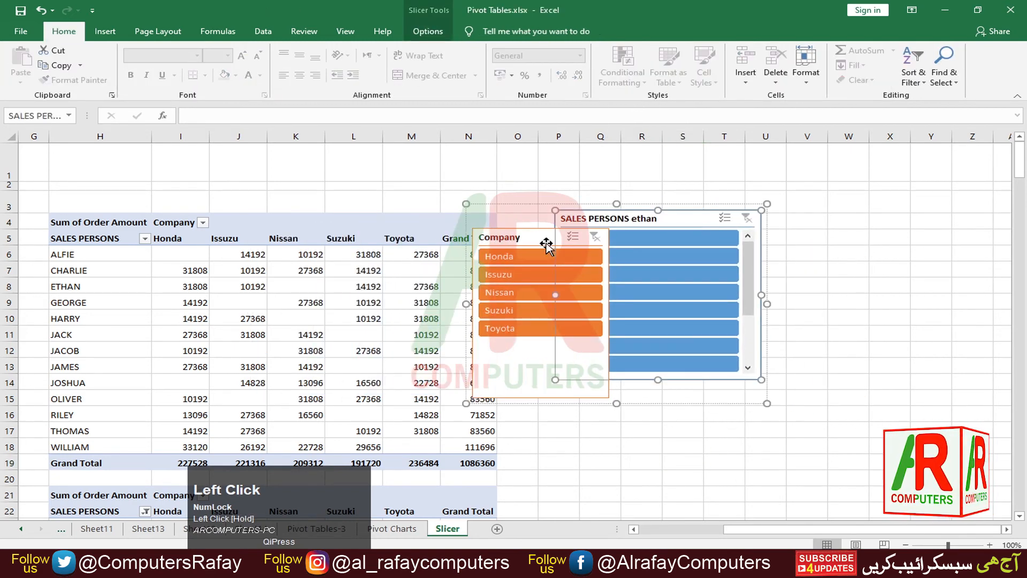
key("ctrl+z")
left_click(514, 240)
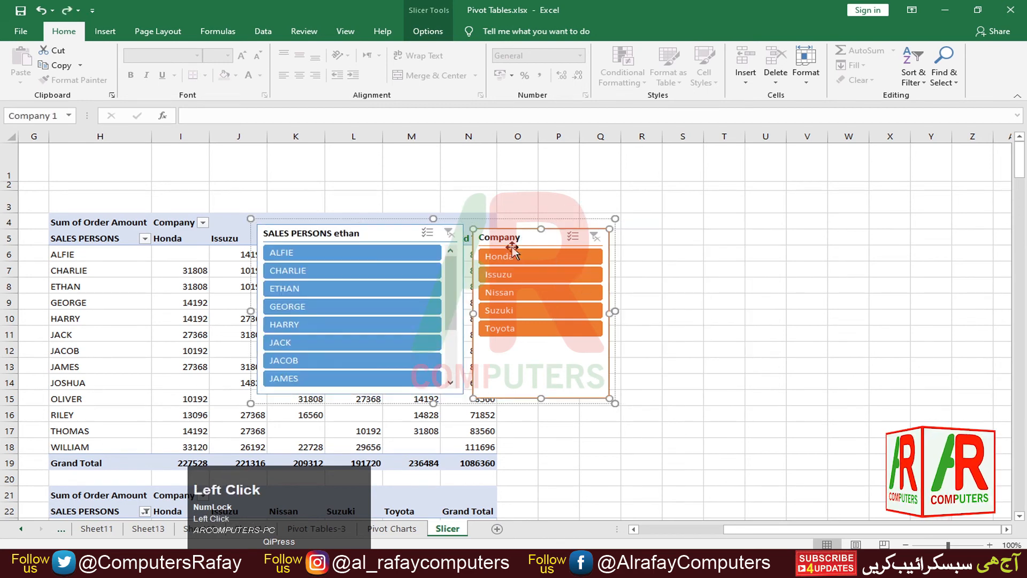
left_click(791, 276)
left_click(401, 231)
mouse_move(401, 232)
left_mouse_down()
mouse_move(696, 216)
mouse_move(667, 210)
left_mouse_up()
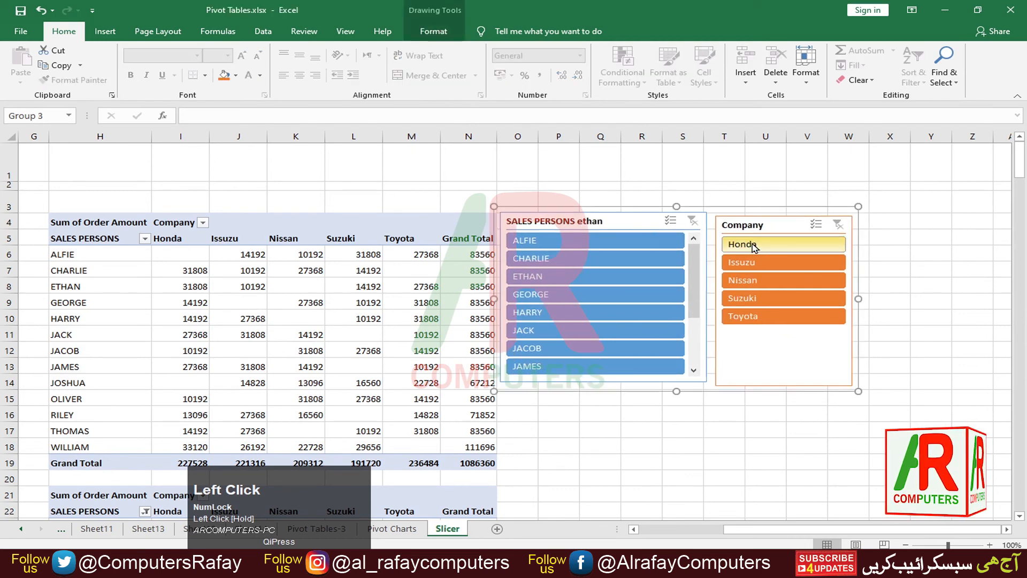
Ungroup the two slicers and move the Company slicer on its own to about column W.
left_click(633, 218)
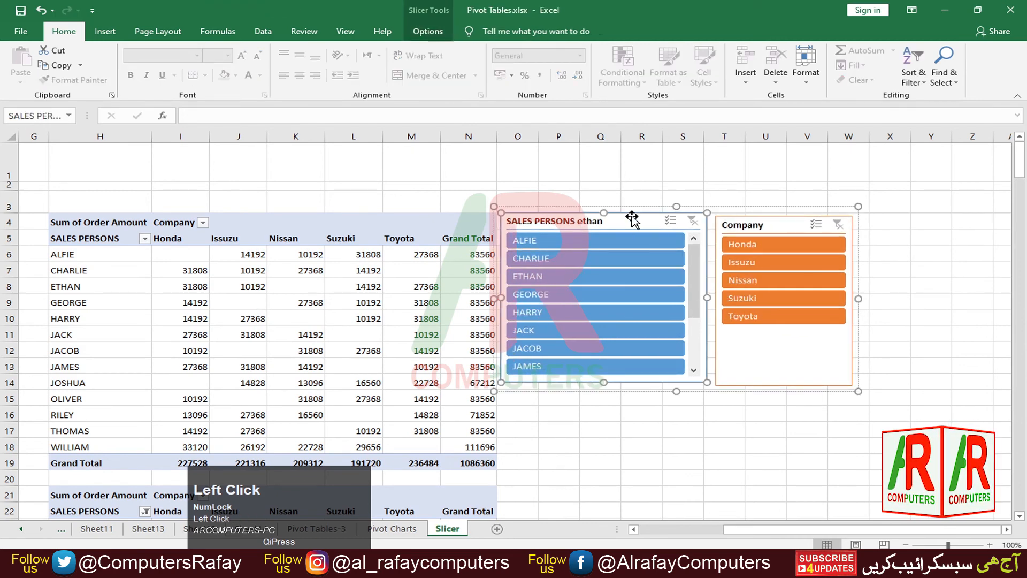
left_click(426, 31)
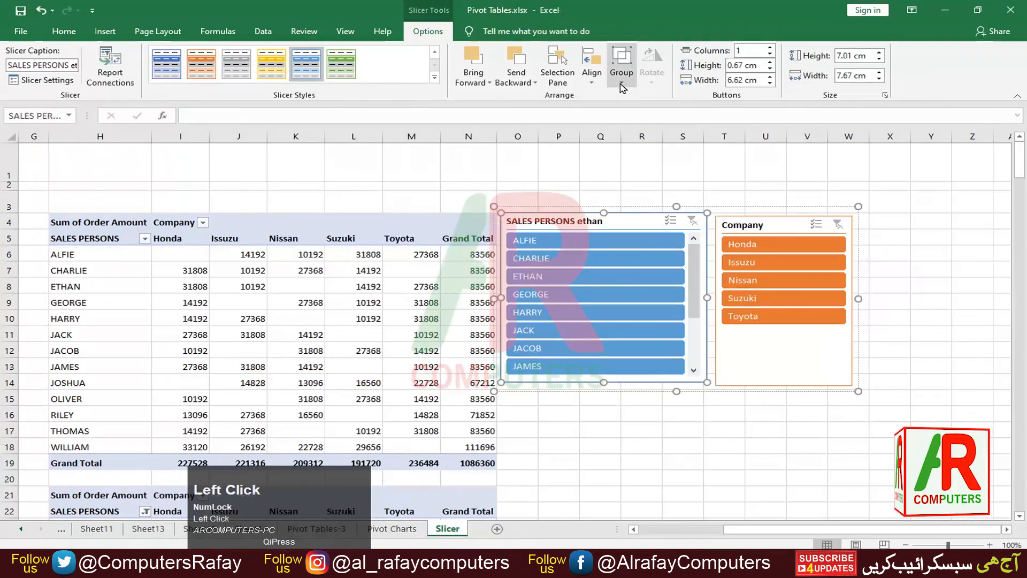
left_click(622, 84)
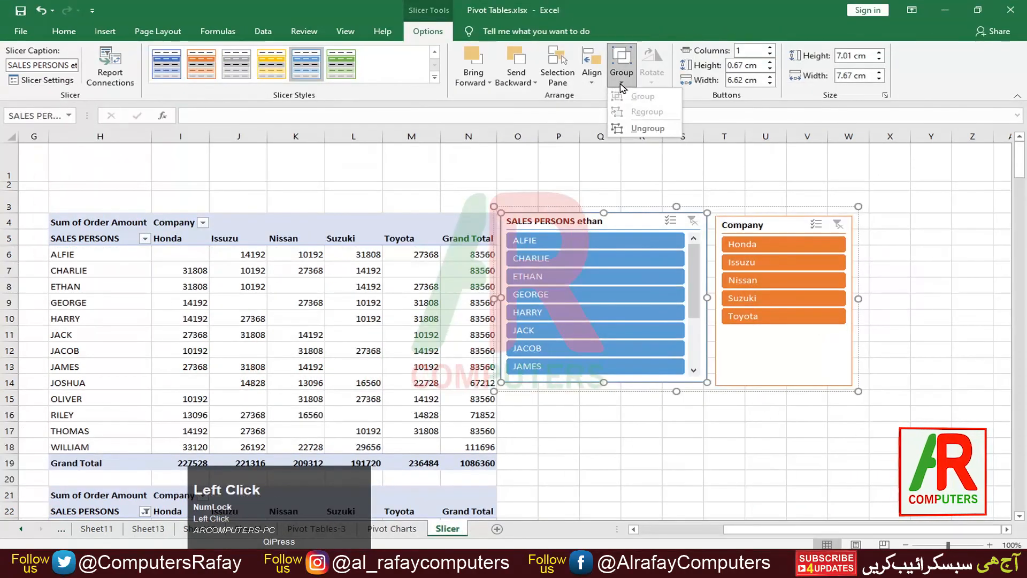
left_click(647, 128)
left_click(760, 403)
left_click(757, 224)
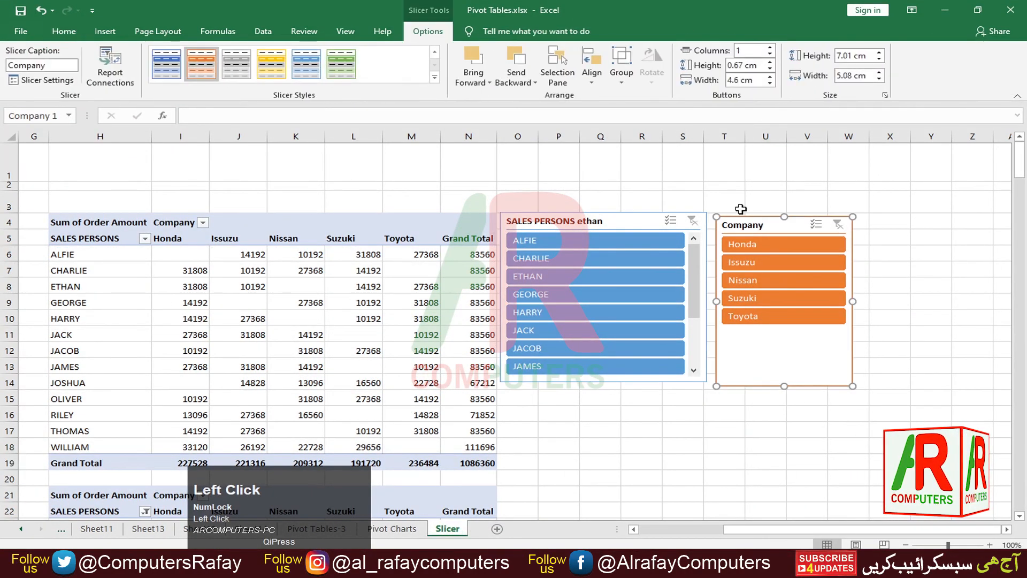
left_click_drag(764, 209, 899, 190)
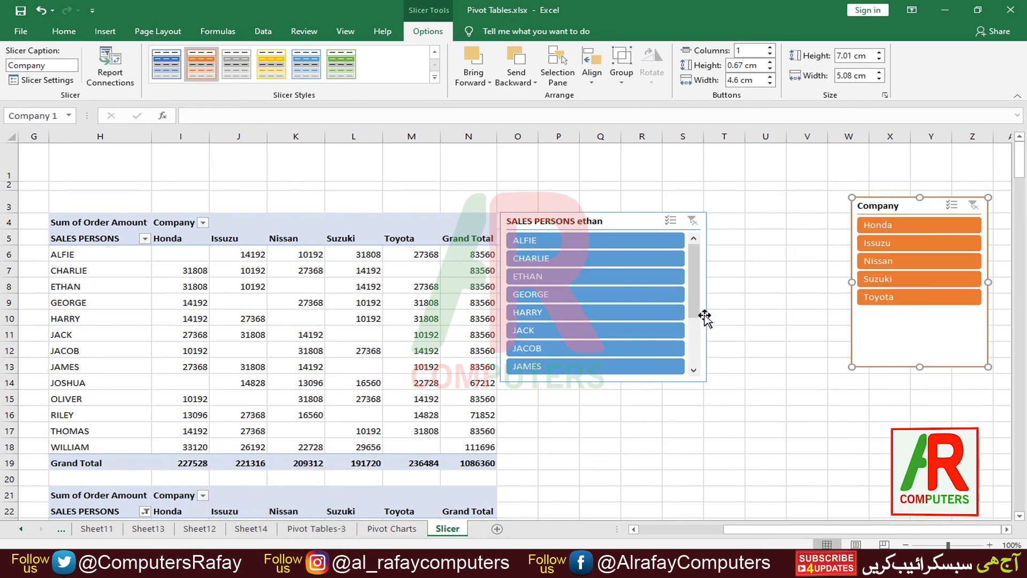
Arrange the buttons of both the Company slicer and the SALES PERSONS slicer in 2 columns.
left_click_drag(695, 269, 695, 293)
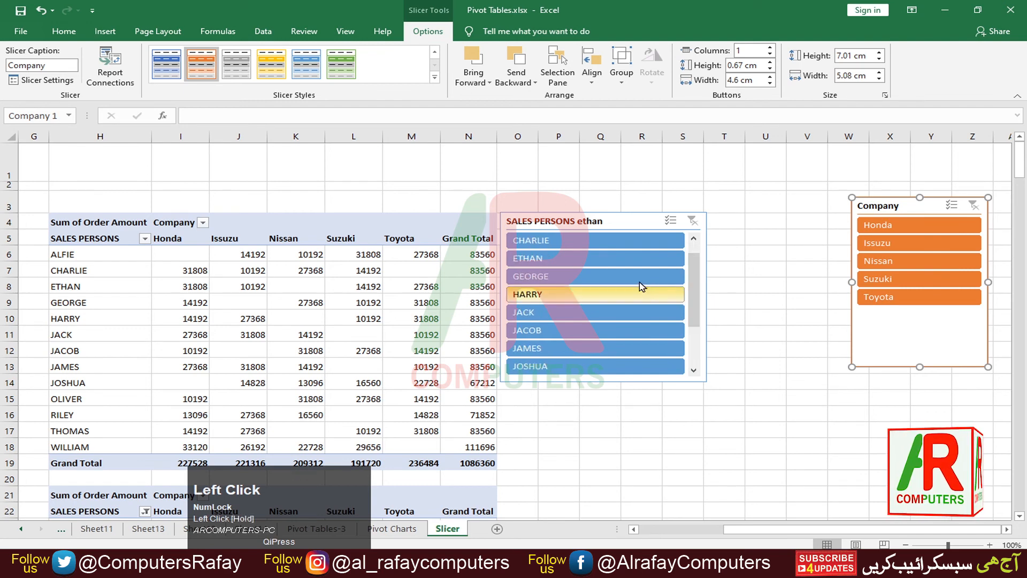
left_click(771, 50)
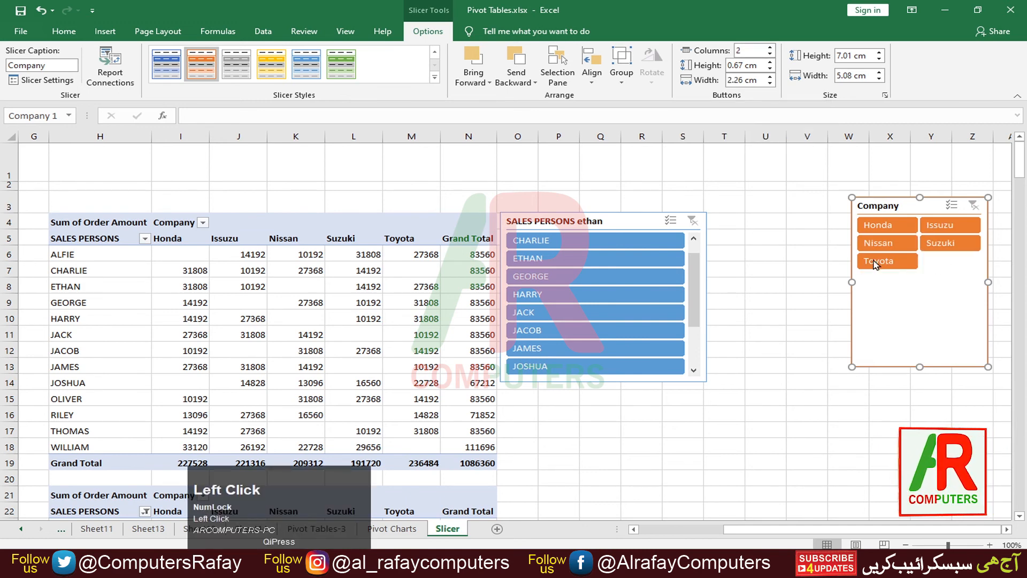
left_click(614, 222)
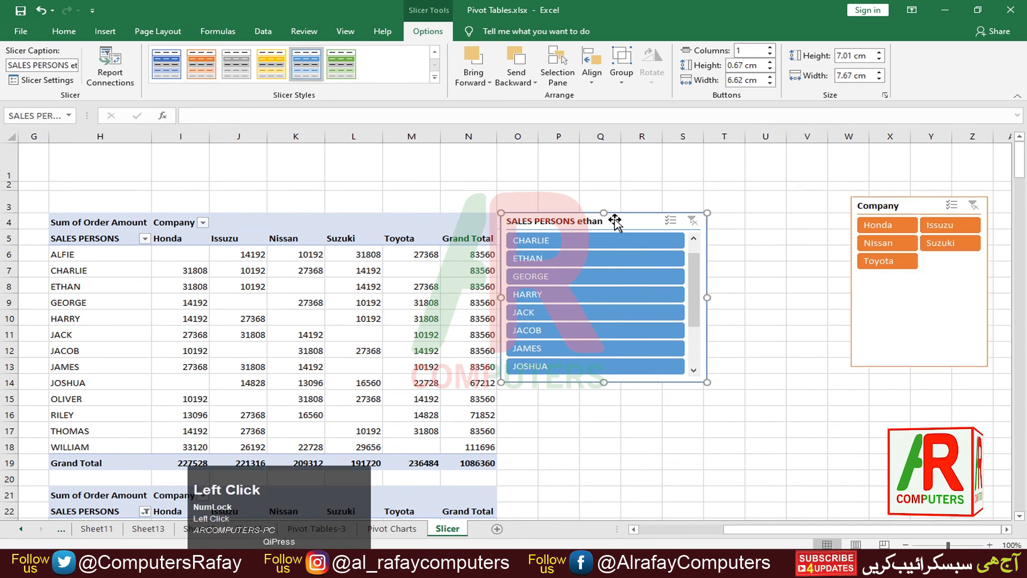
left_click(769, 51)
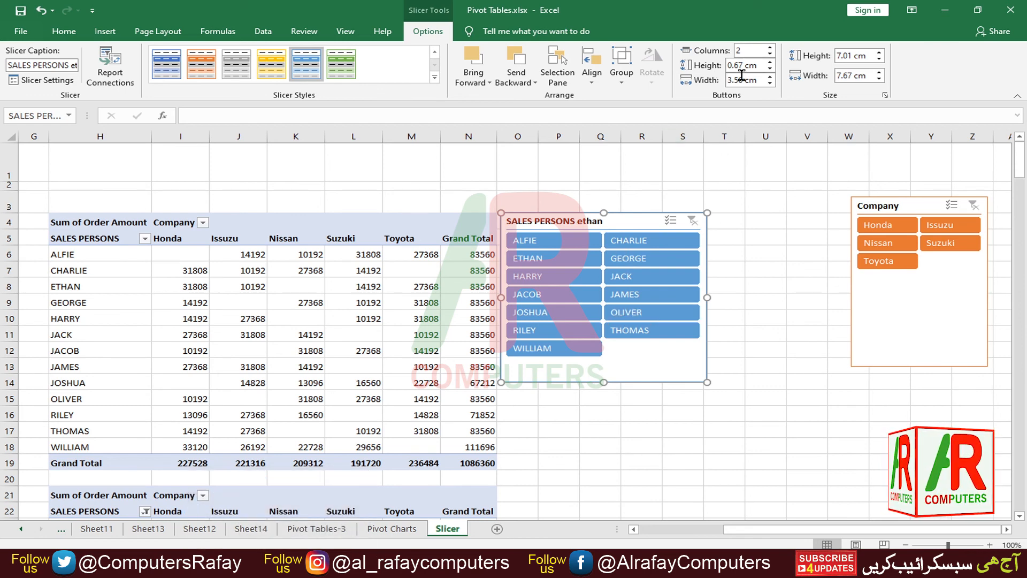
Set the SALES PERSONS slicer's buttons to 0.9 cm high and 3.5 cm wide, and resize the slicer to 8.2 cm high and 8.5 cm wide.
left_click(770, 63)
left_click(770, 78)
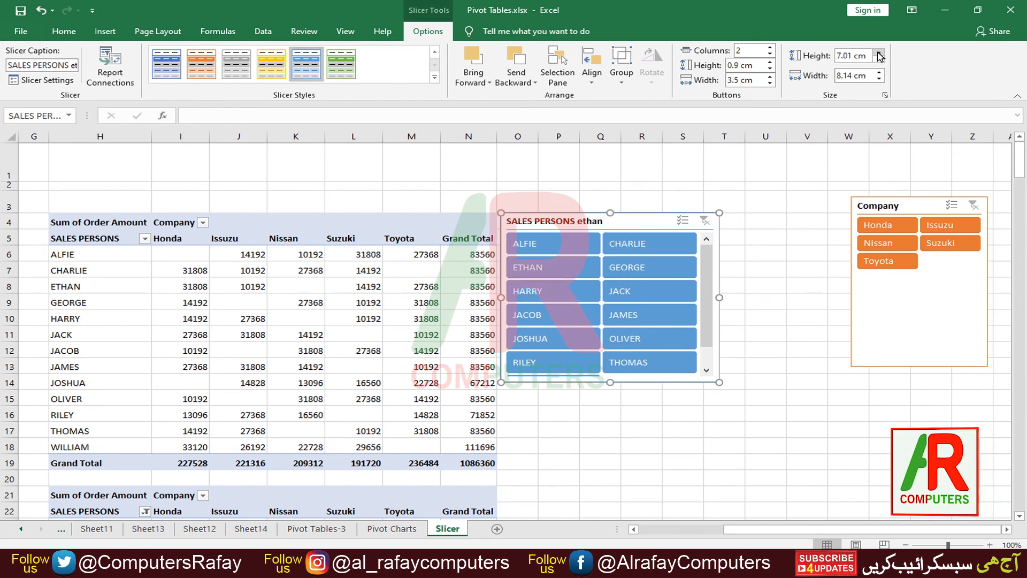
left_click(879, 53)
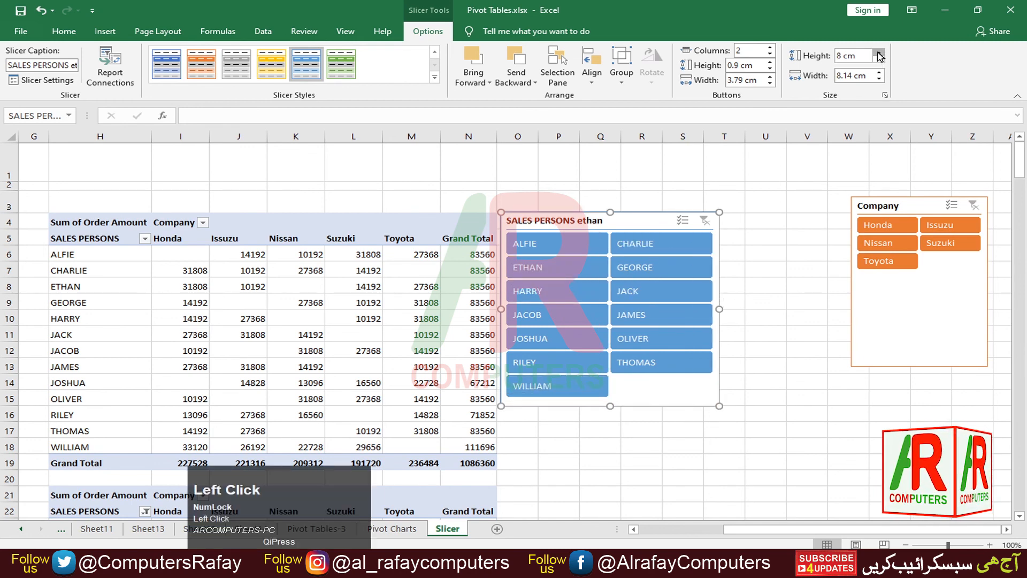
left_click(880, 74)
left_click(880, 73)
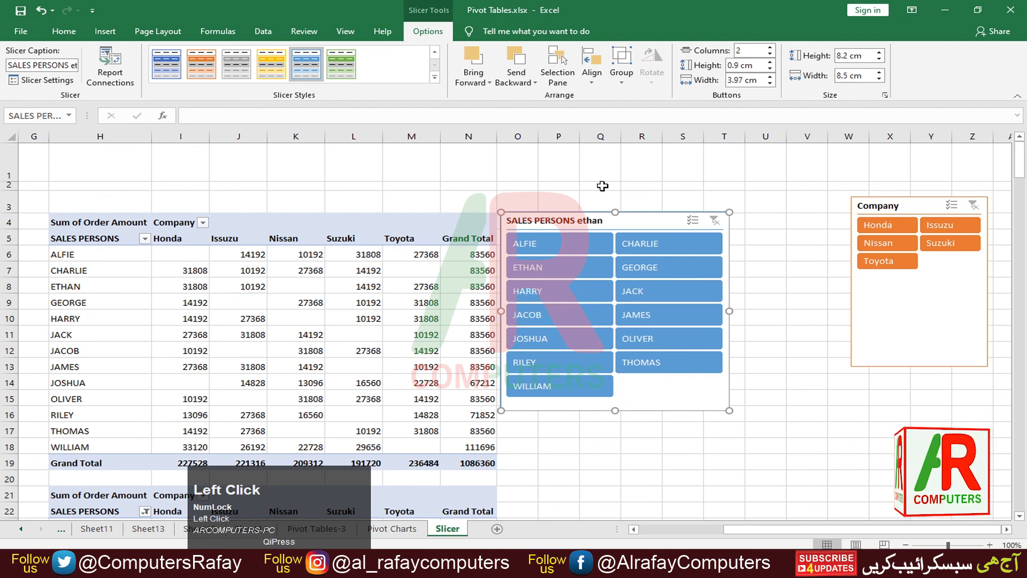
Move the SALES PERSONS and Company slicers closer together and delete both slicers from the sheet.
left_click_drag(588, 225, 605, 223)
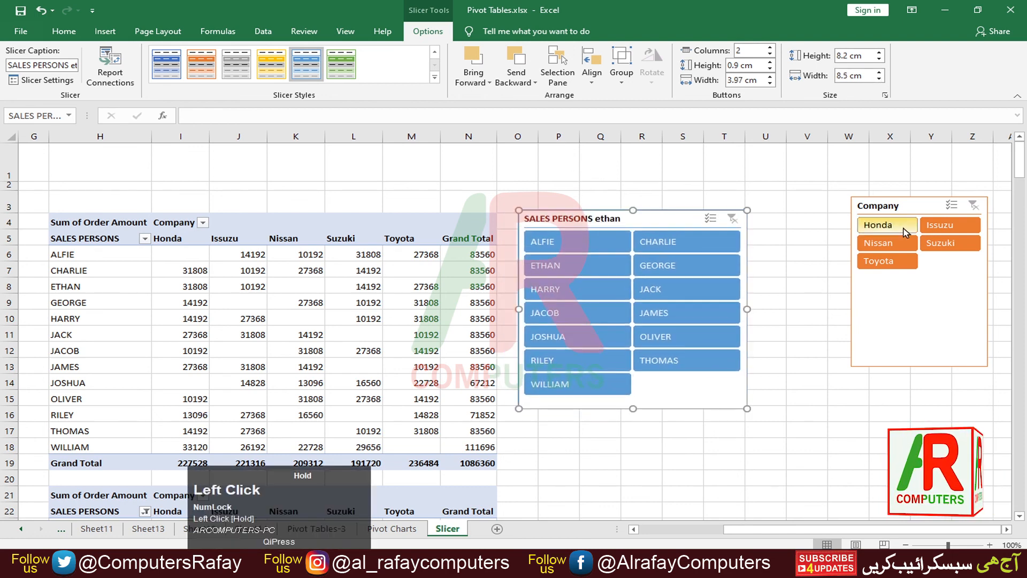
left_click_drag(893, 208, 814, 229)
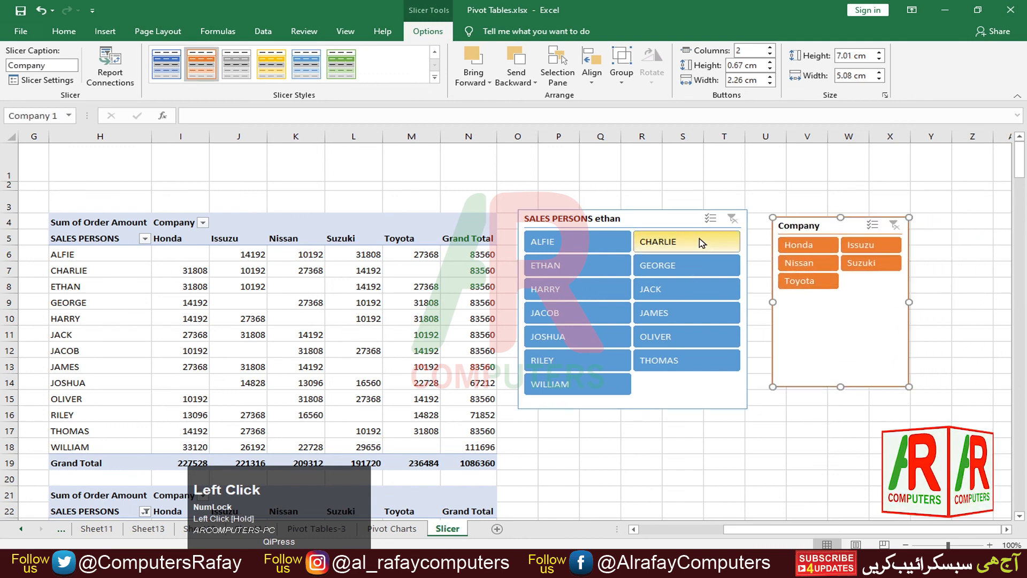
key("Delete")
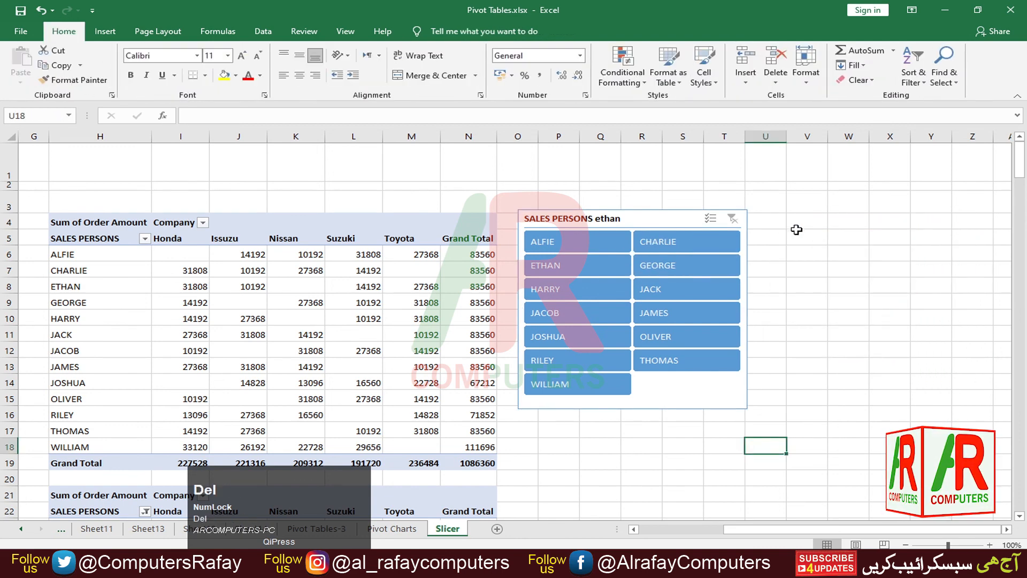
left_click(651, 219)
key("Delete")
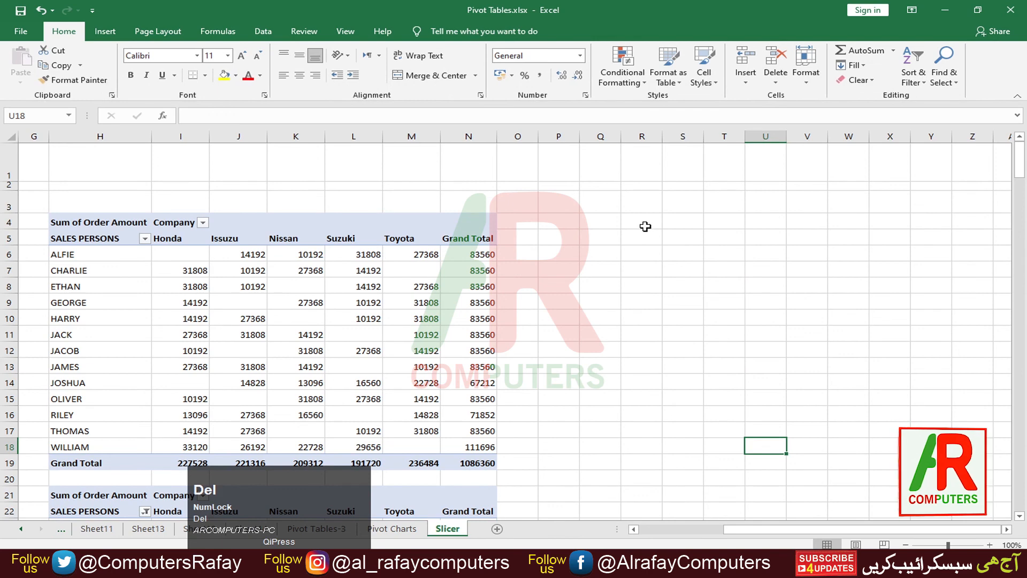